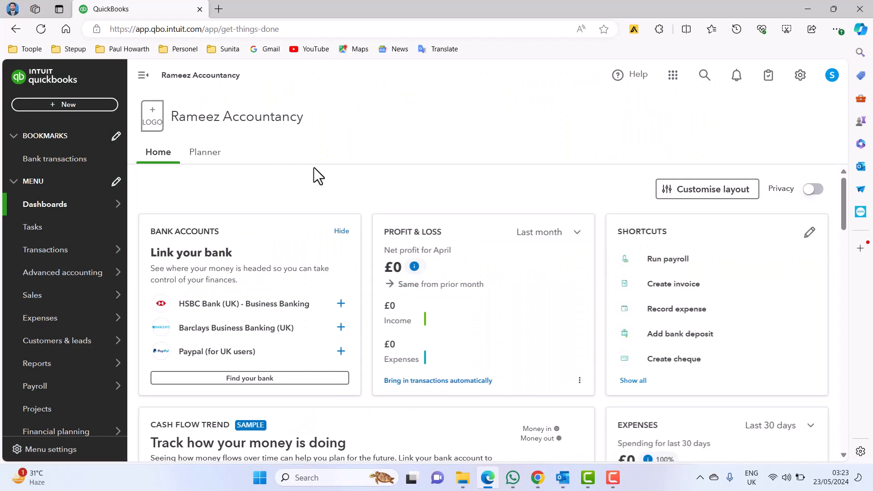
# Go to the customers list under Sales and start adding a new customer manually.
pyautogui.moveTo(64, 320)
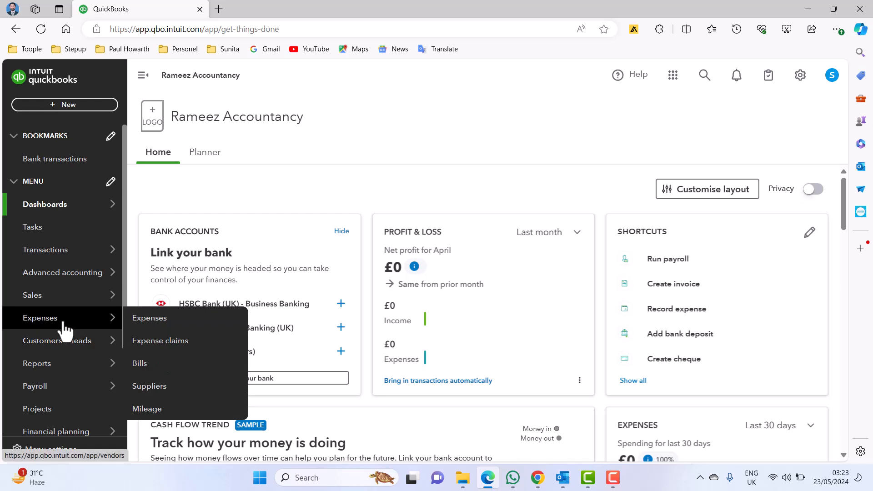
pyautogui.moveTo(68, 298)
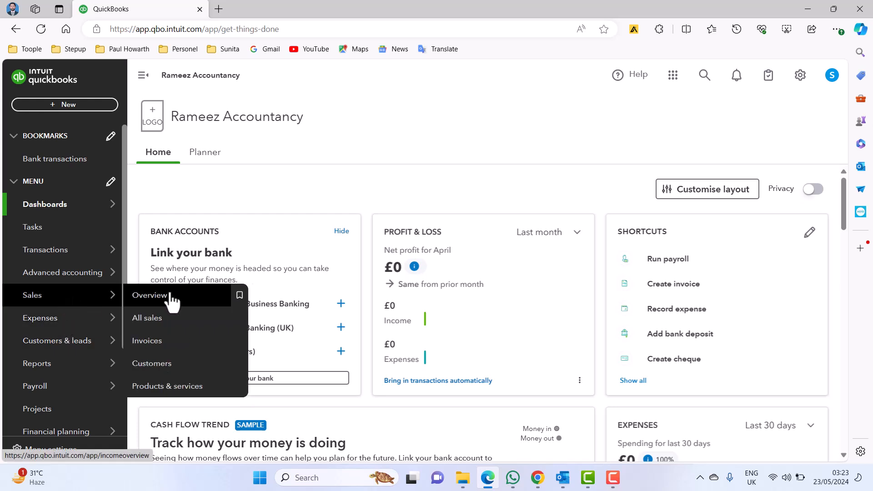
pyautogui.click(178, 371)
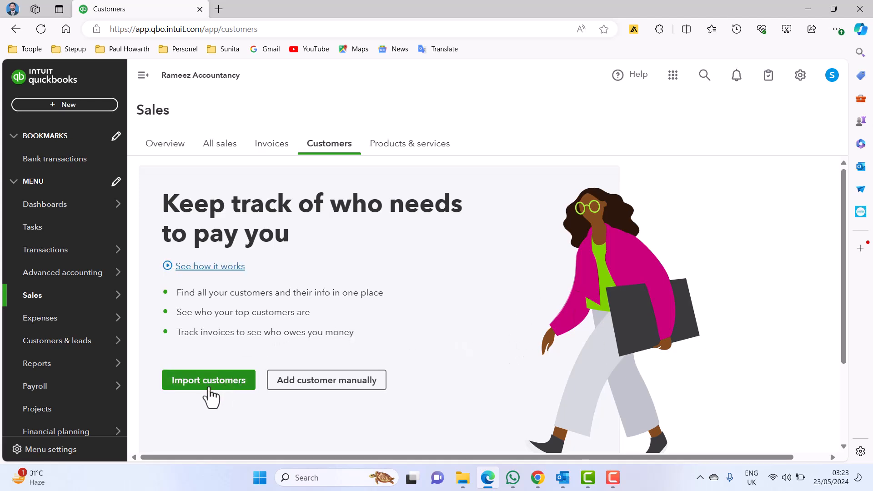
pyautogui.click(324, 384)
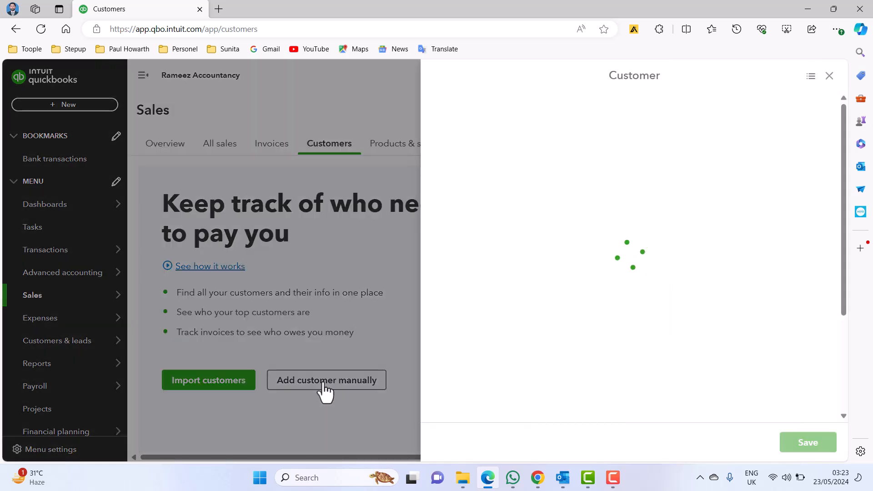
# Enter "Customer" as the new customer's first name and "1" as the last name.
pyautogui.click(565, 164)
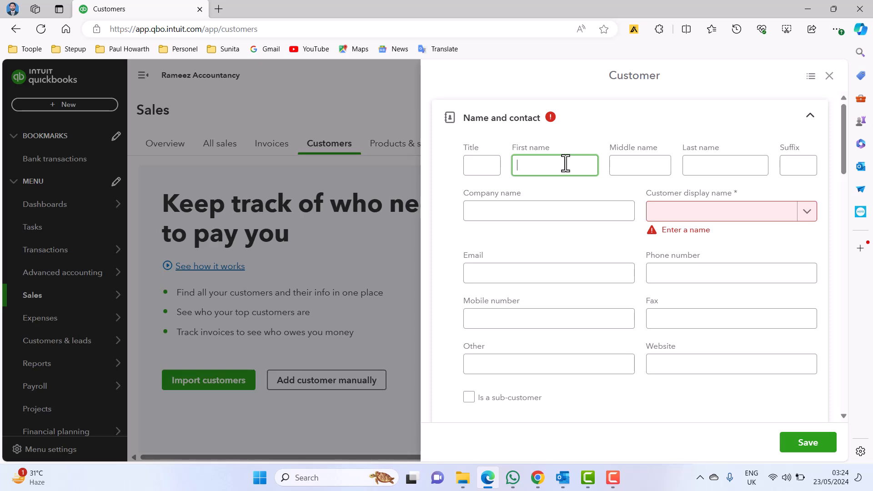
pyautogui.write('Cu')
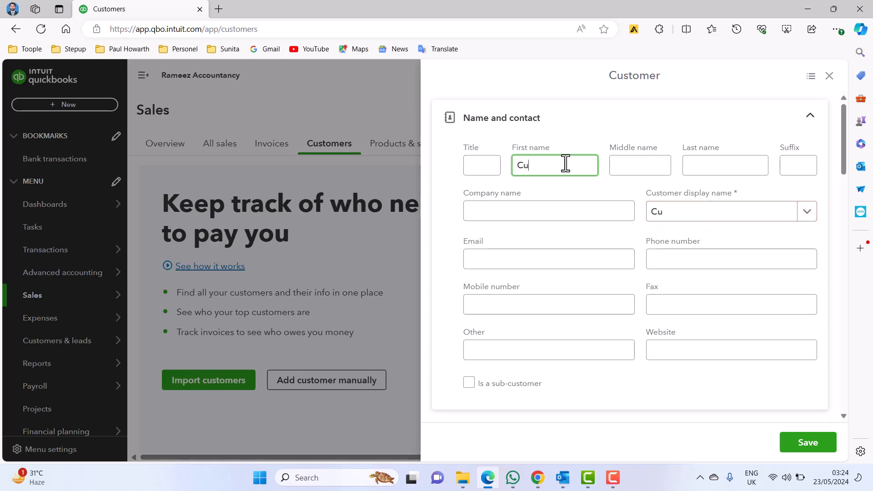
pyautogui.write('stomer')
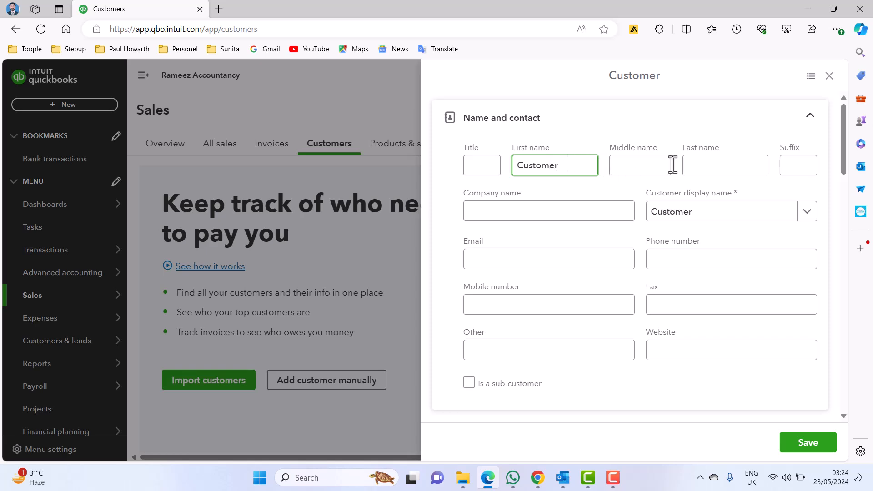
pyautogui.click(714, 165)
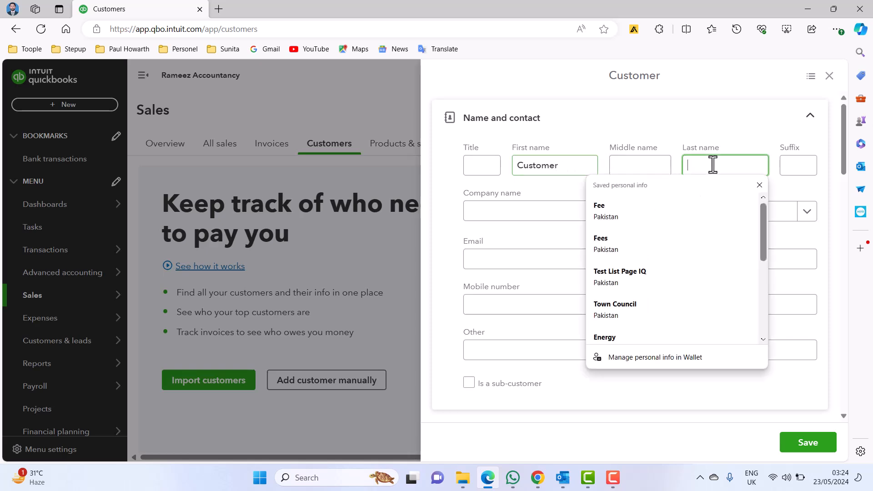
pyautogui.write('1')
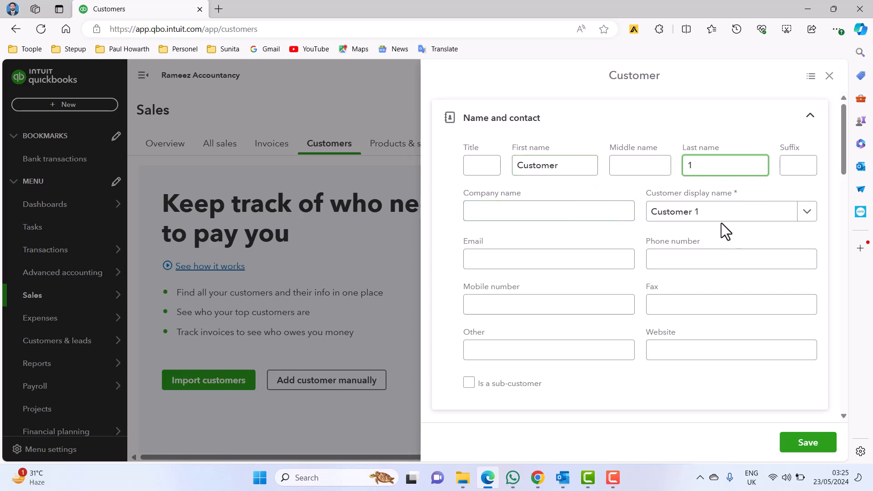
# Fill in the customer's e-mail address and phone number in the name and contact details.
pyautogui.click(553, 262)
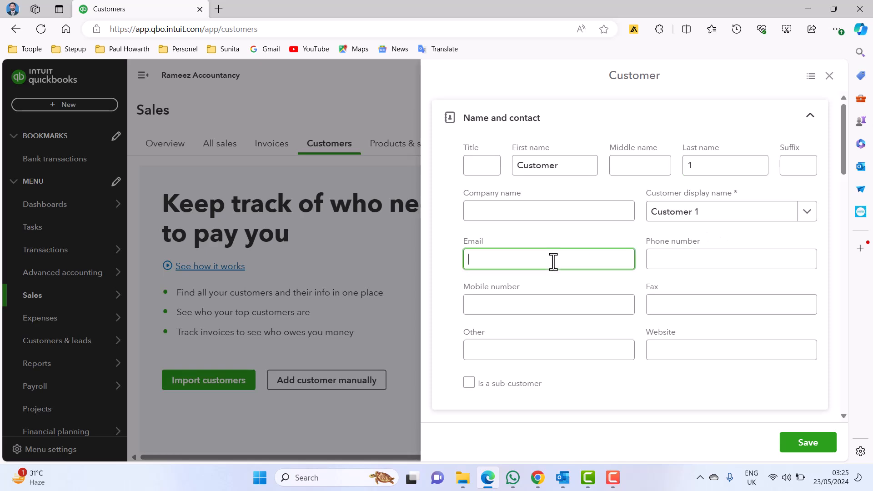
pyautogui.write('customer1@example.co.uk')
pyautogui.click(685, 254)
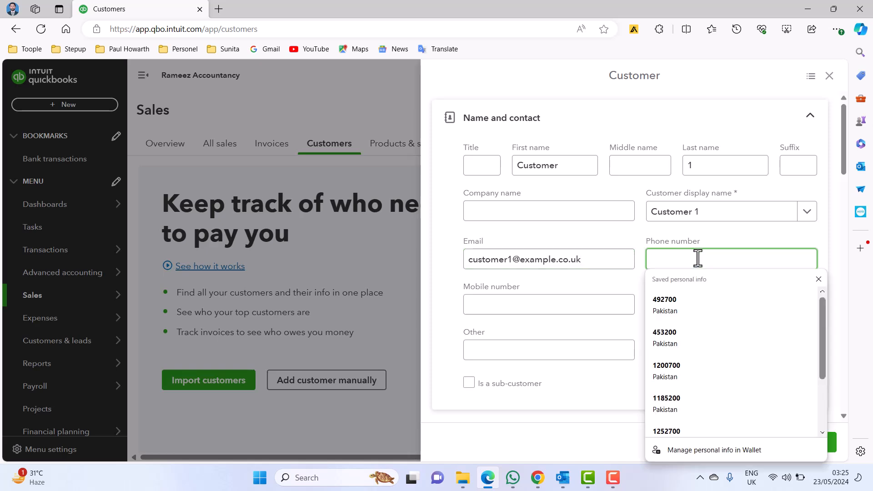
pyautogui.write('111')
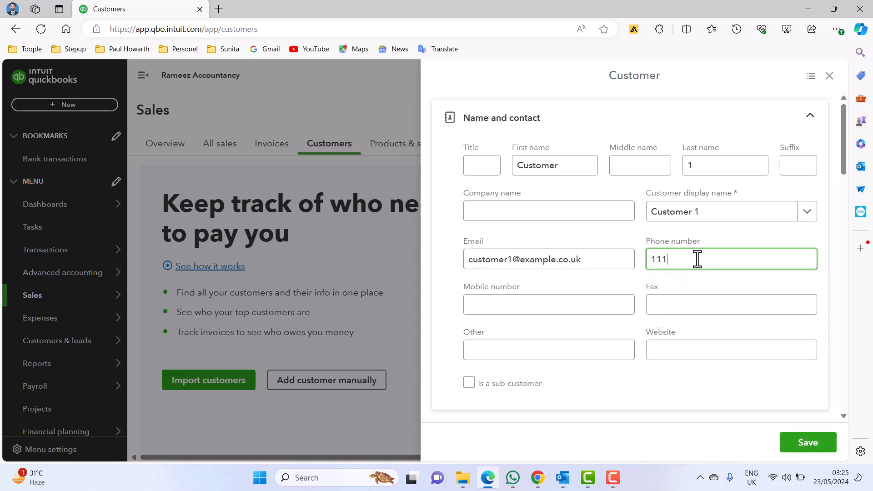
pyautogui.press('BackSpace')
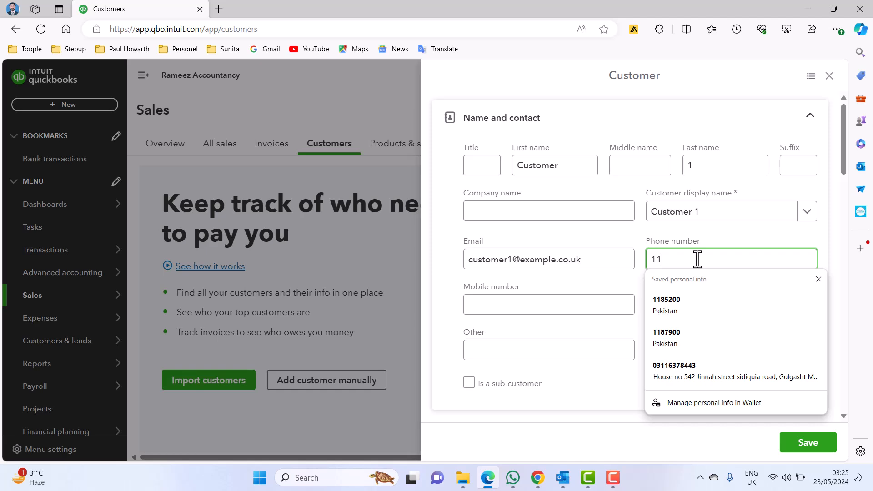
pyautogui.write('1')
pyautogui.write(' 2')
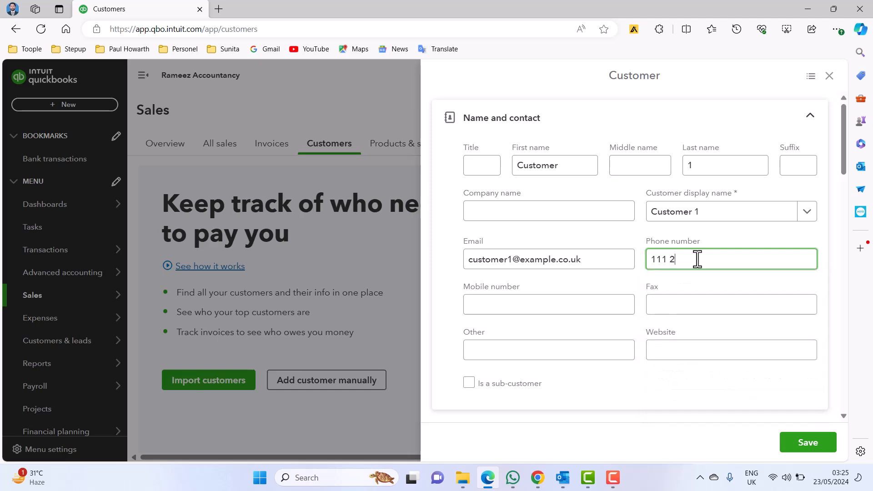
pyautogui.write('22 333')
# Fill in the customer's mobile number in the name and contact details.
pyautogui.click(586, 302)
pyautogui.write('11')
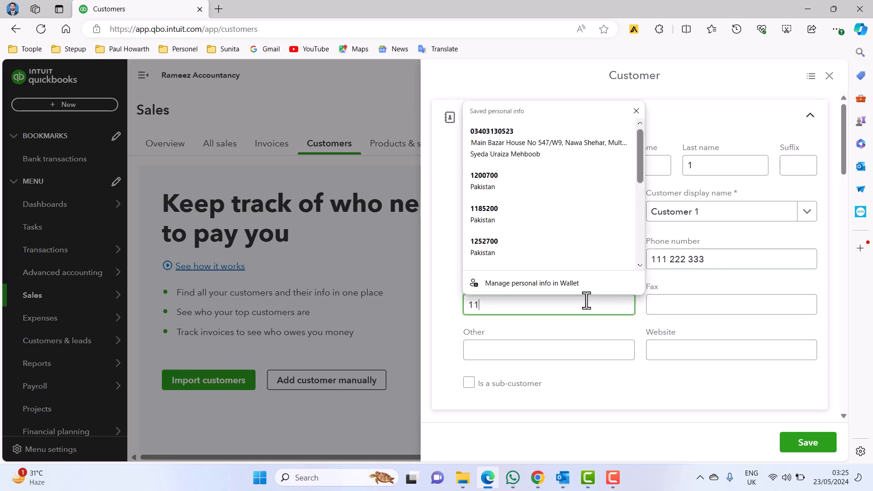
pyautogui.write('1 222')
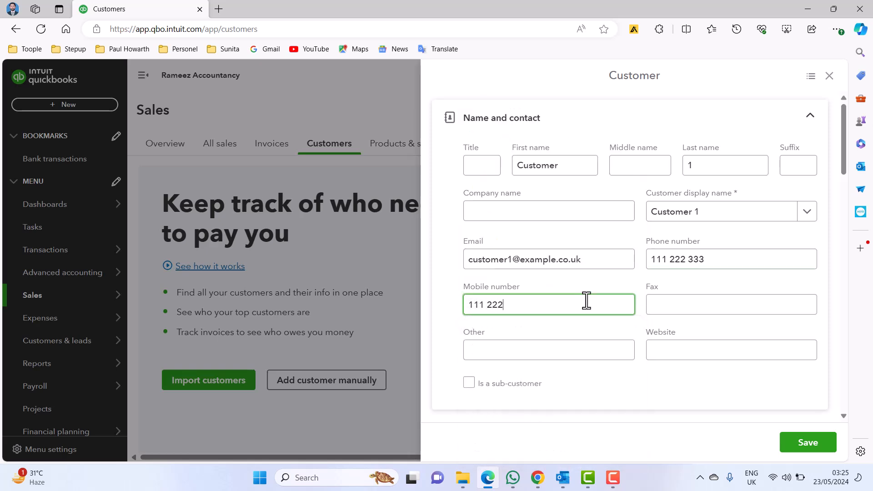
pyautogui.write(' 333')
# Fill in the customer's billing address with the street address, city and postcode.
pyautogui.scroll(-5, 672, 380)
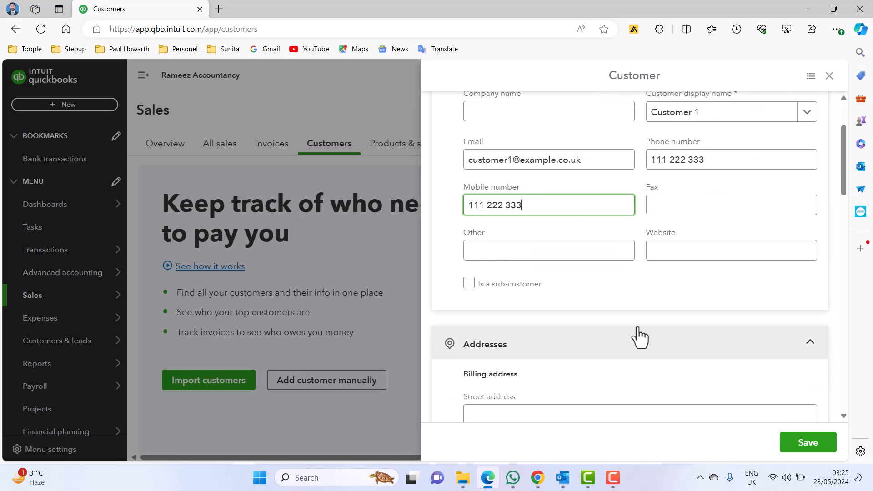
pyautogui.click(636, 297)
pyautogui.scroll(-1, 636, 297)
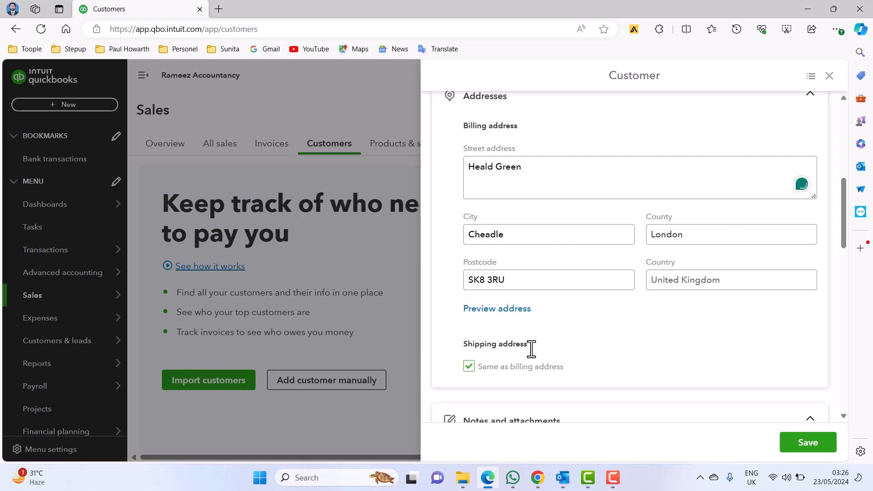
# Set the customer's primary payment method to Direct Debit and the payment terms to Net 30.
pyautogui.scroll(-1, 643, 348)
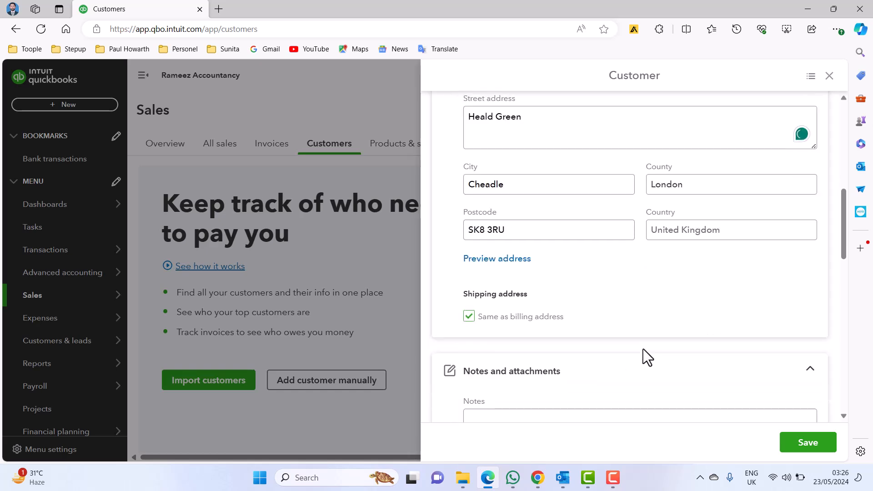
pyautogui.scroll(-3, 691, 326)
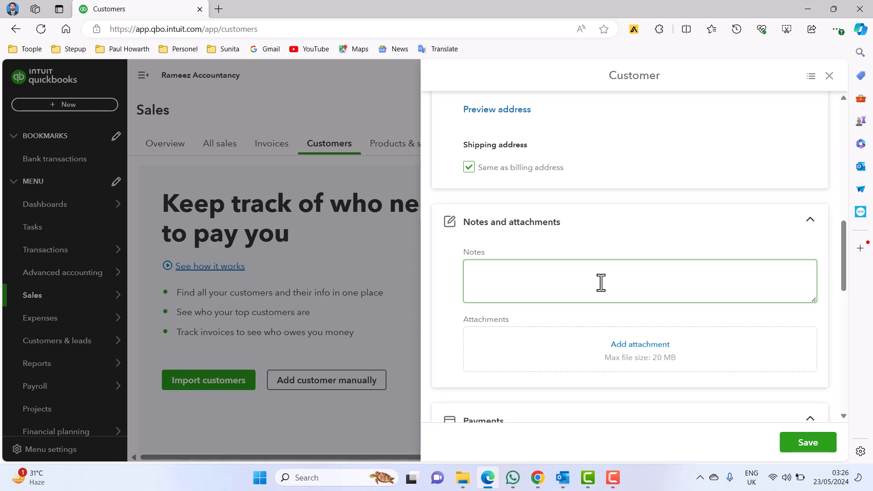
pyautogui.scroll(-3, 601, 283)
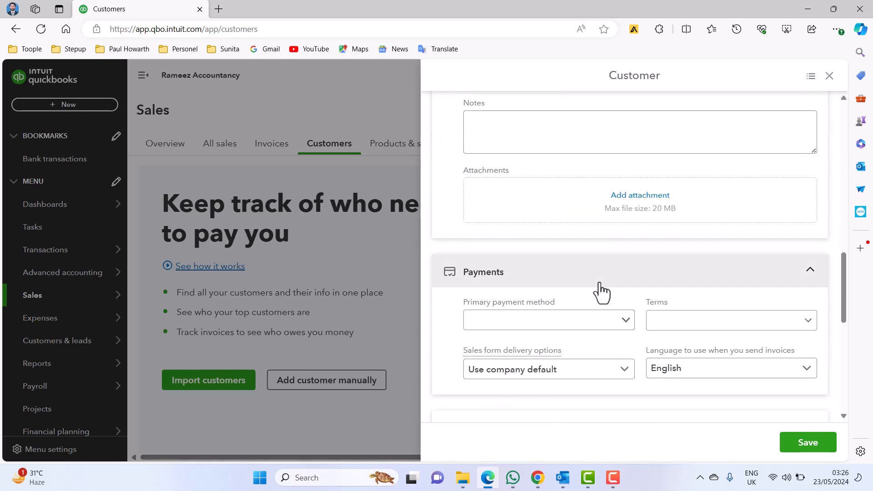
pyautogui.scroll(-1, 601, 292)
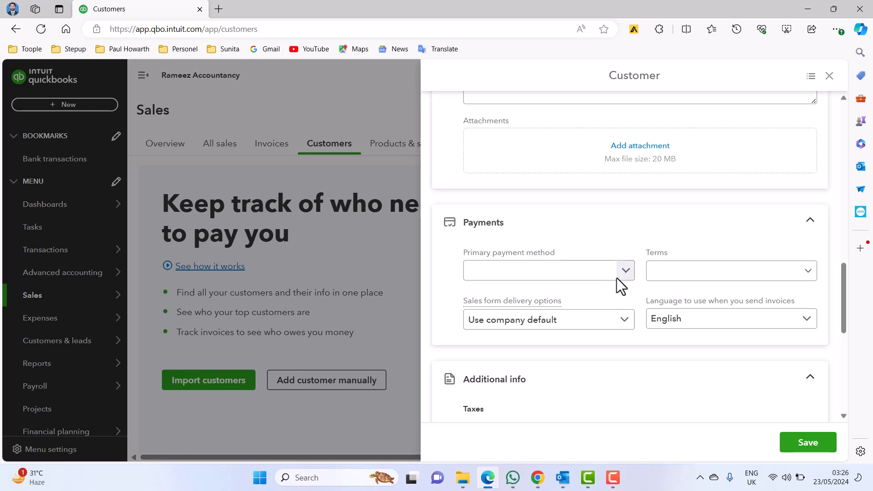
pyautogui.click(617, 281)
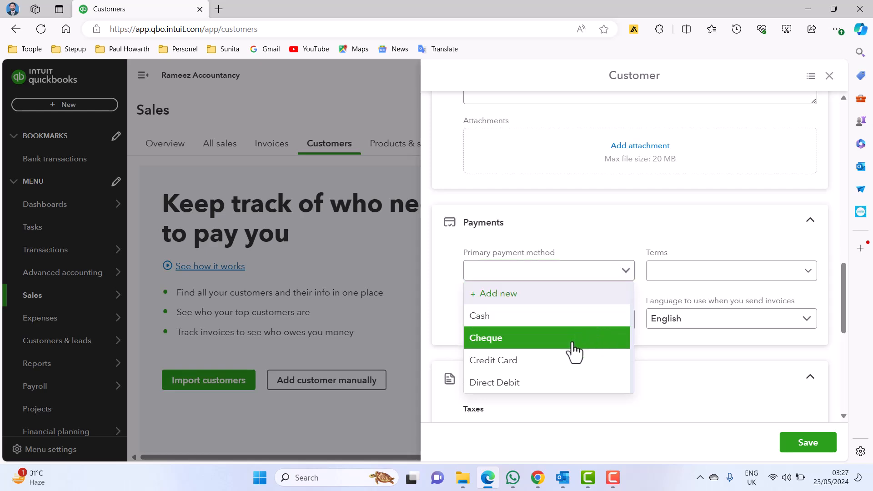
pyautogui.click(571, 385)
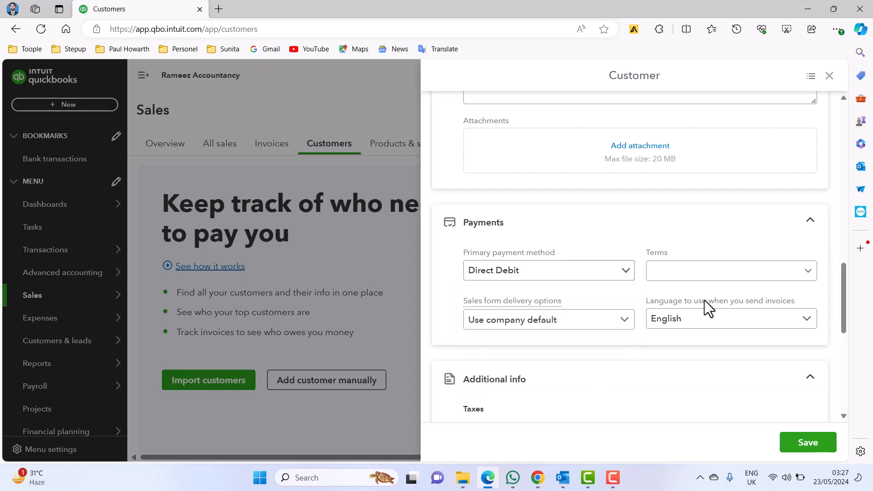
pyautogui.click(813, 287)
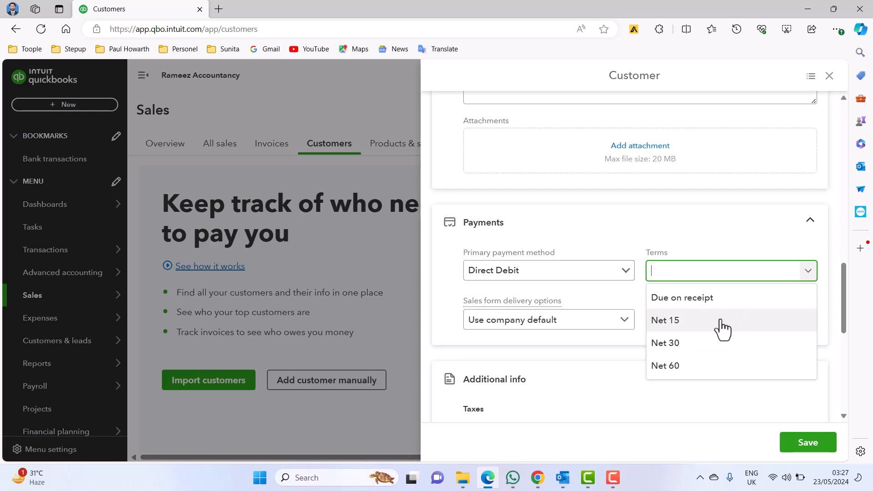
pyautogui.click(702, 350)
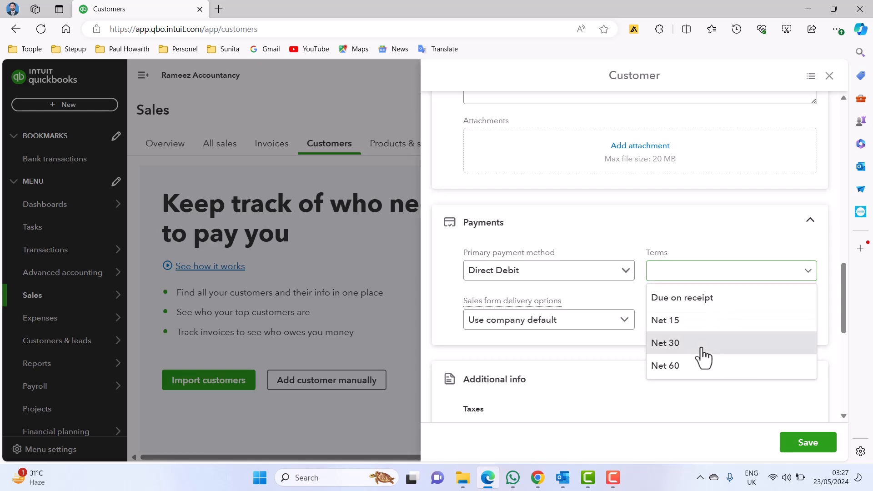
# Assign a default tax code to the customer and set it to 20.0% S (20%).
pyautogui.scroll(-2, 629, 367)
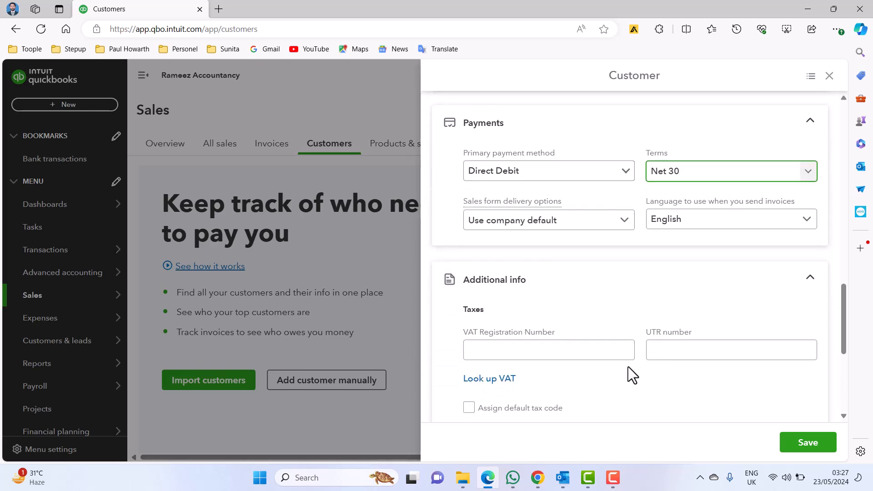
pyautogui.scroll(-1, 628, 366)
pyautogui.click(659, 301)
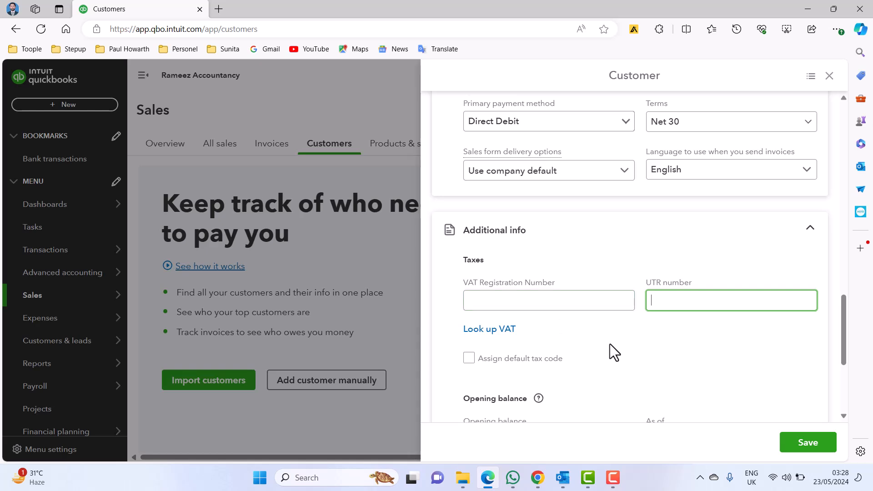
pyautogui.scroll(-1, 610, 344)
pyautogui.scroll(-1, 610, 344)
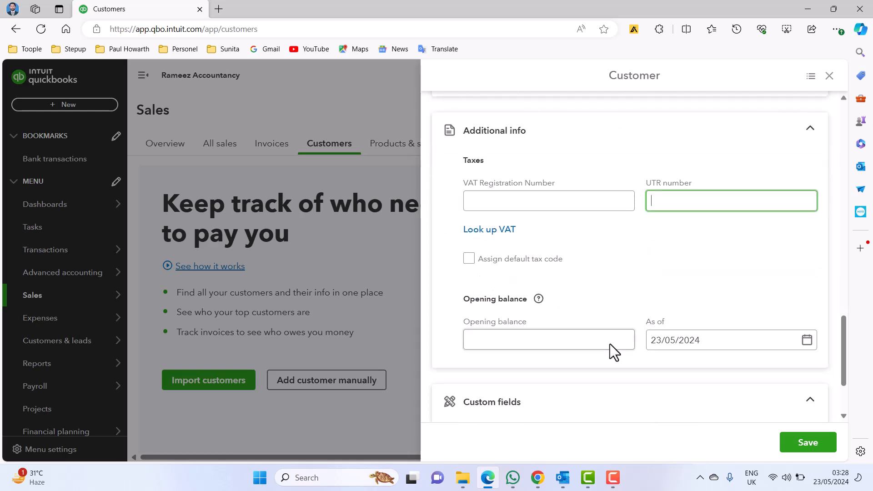
pyautogui.click(471, 264)
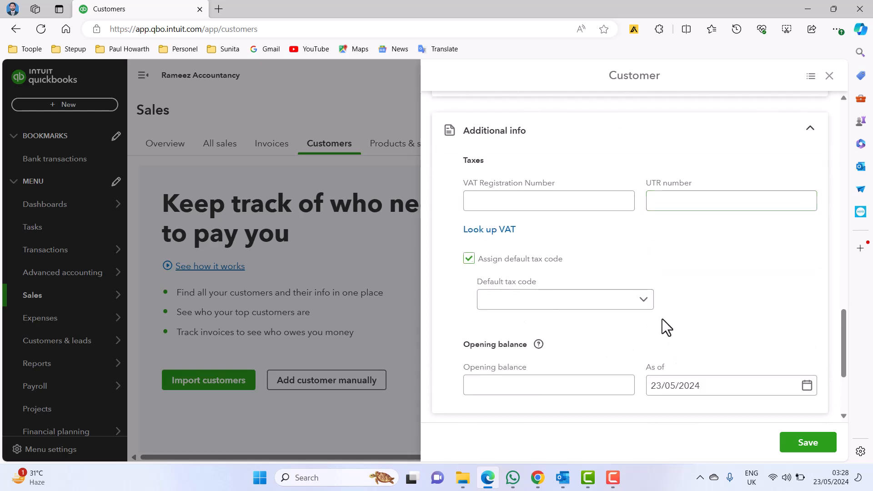
pyautogui.click(649, 307)
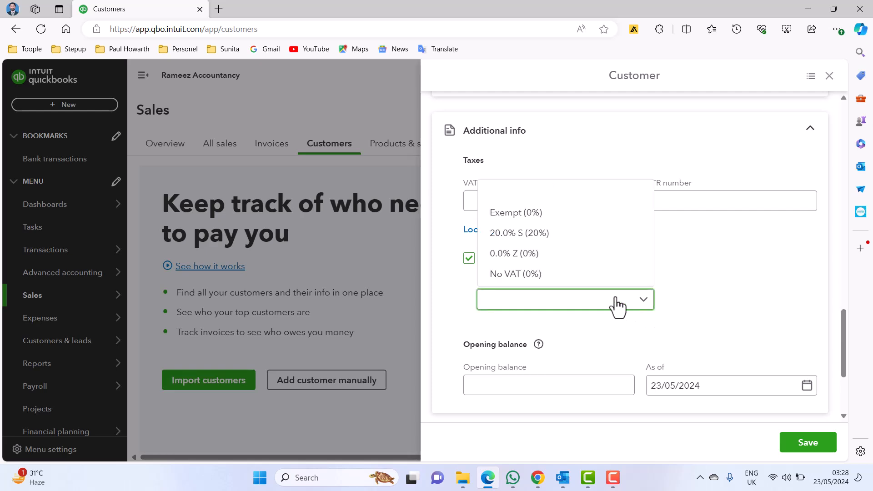
pyautogui.click(546, 233)
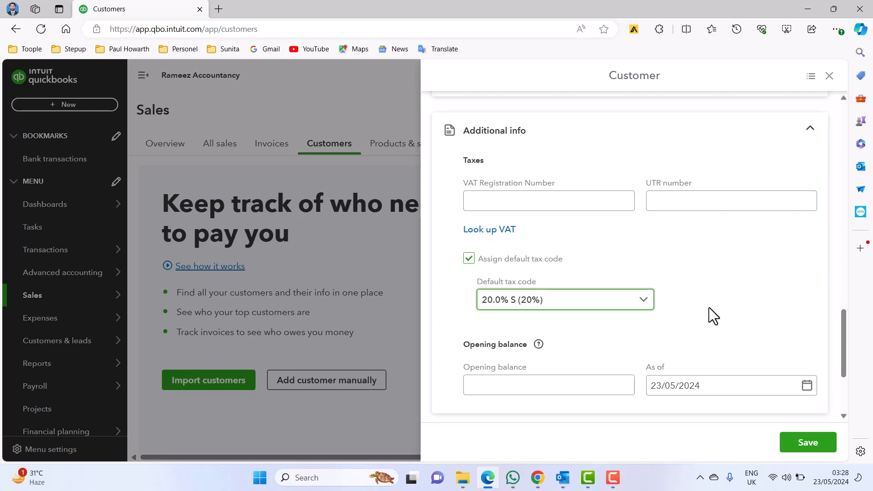
# Set the customer's opening balance to 180.00 as of 01/01/2024 and save the customer.
pyautogui.scroll(-1, 709, 307)
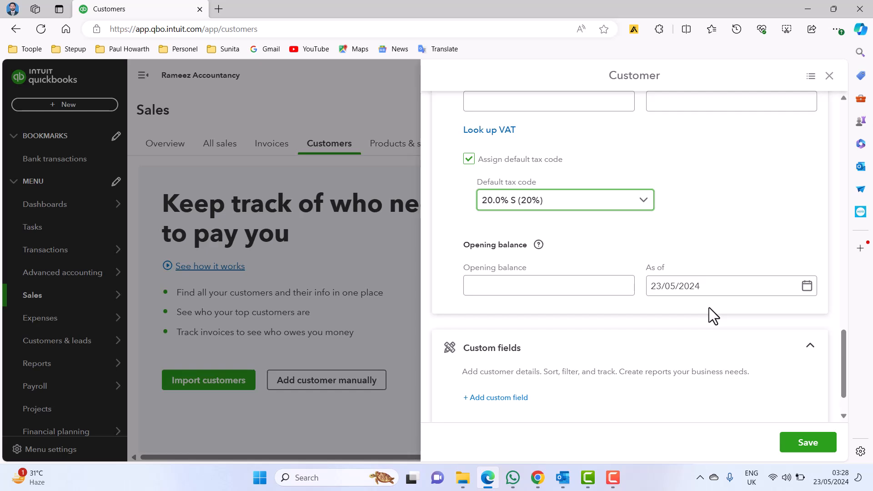
pyautogui.click(597, 289)
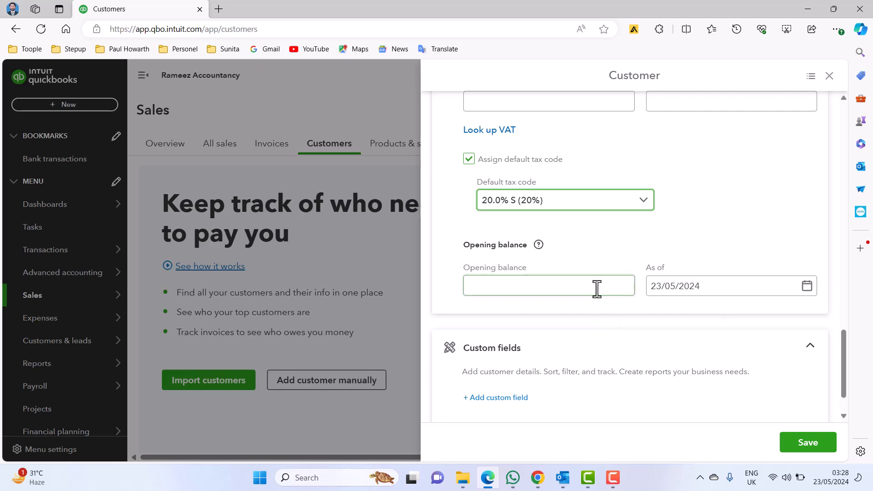
pyautogui.click(596, 289)
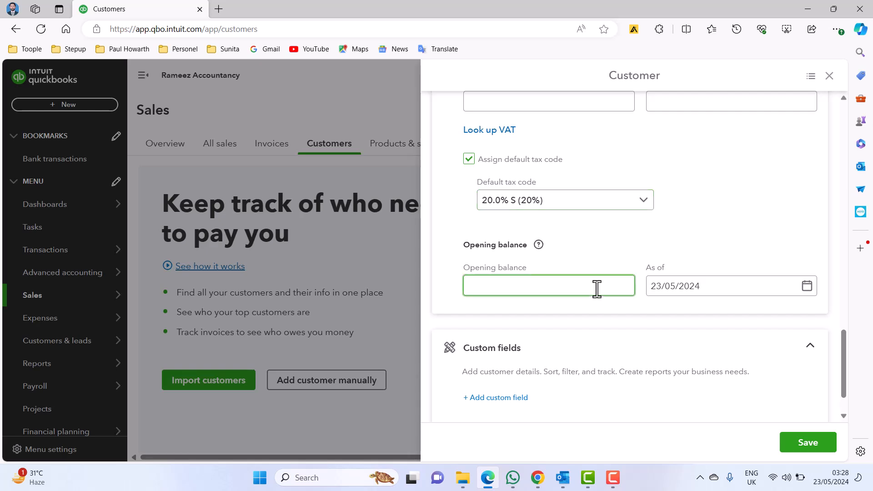
pyautogui.write('180')
pyautogui.click(808, 286)
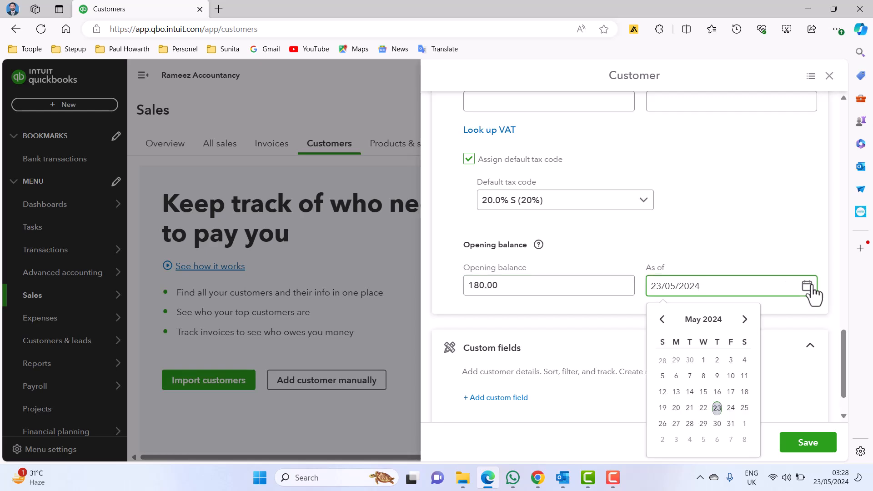
pyautogui.click(663, 319)
pyautogui.click(663, 320)
pyautogui.click(664, 320)
pyautogui.click(663, 320)
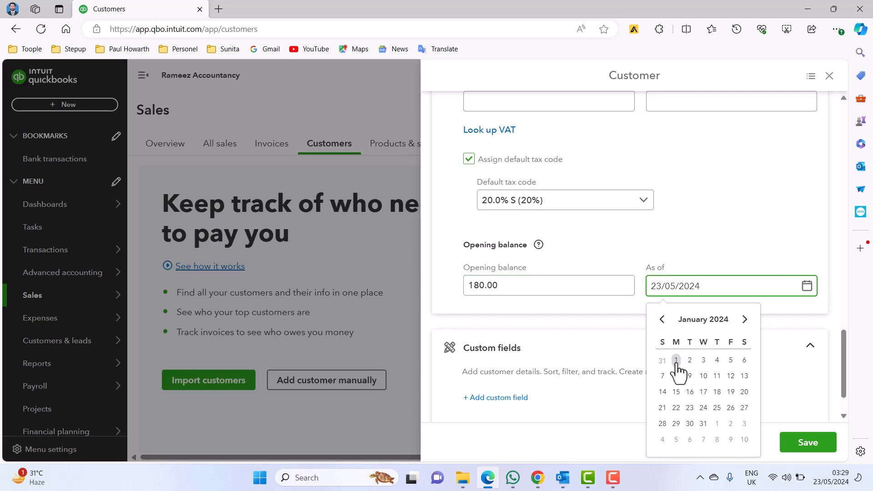
pyautogui.click(677, 361)
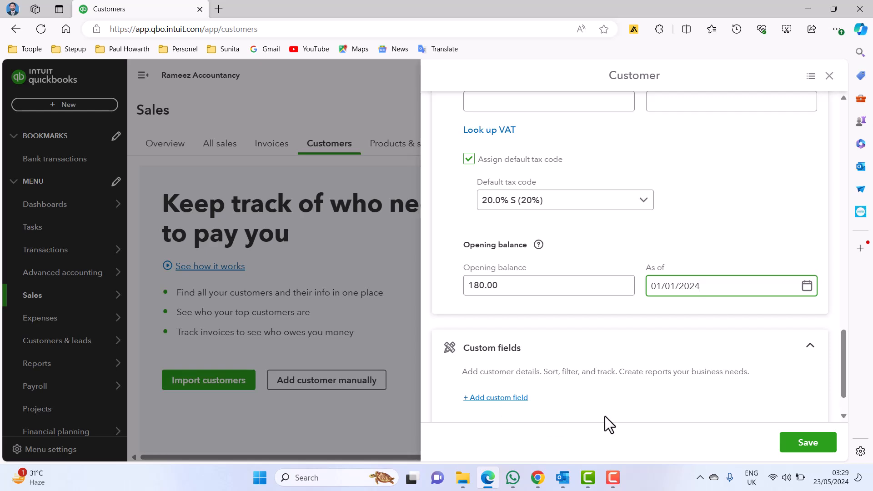
pyautogui.click(805, 444)
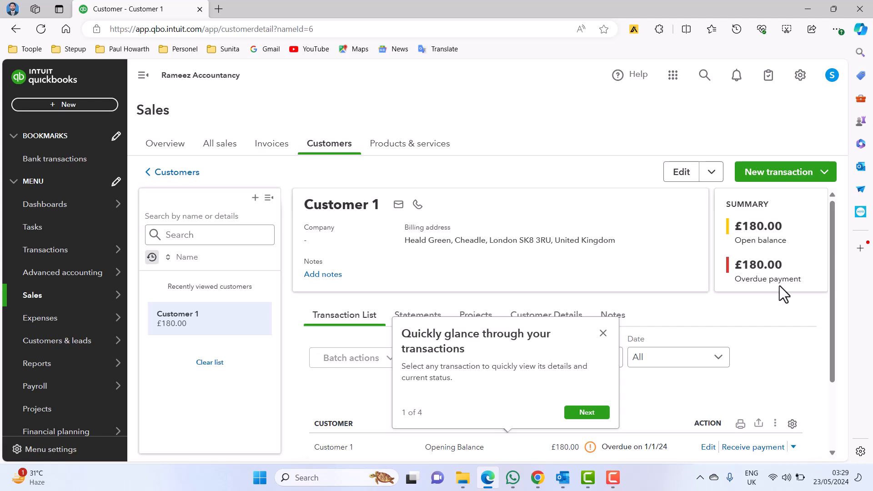
# Dismiss the guided tour and review the new customer's transaction list.
pyautogui.click(604, 334)
pyautogui.scroll(-2, 588, 357)
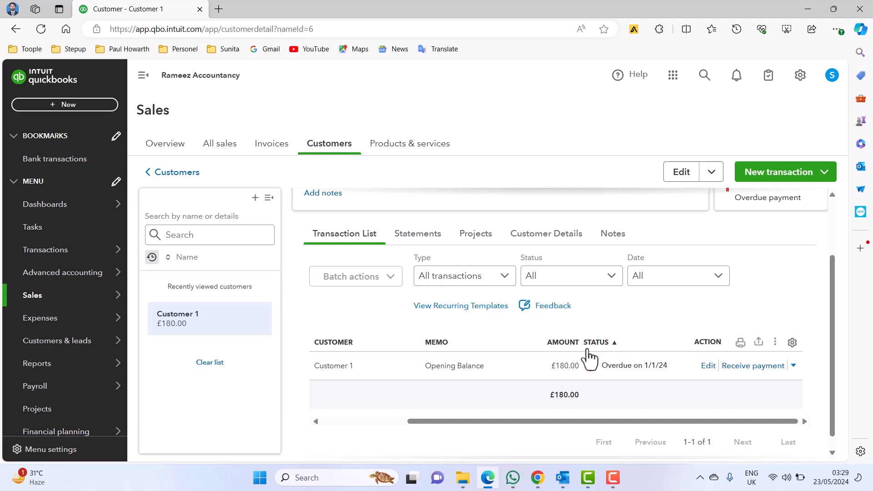
pyautogui.scroll(2, 575, 364)
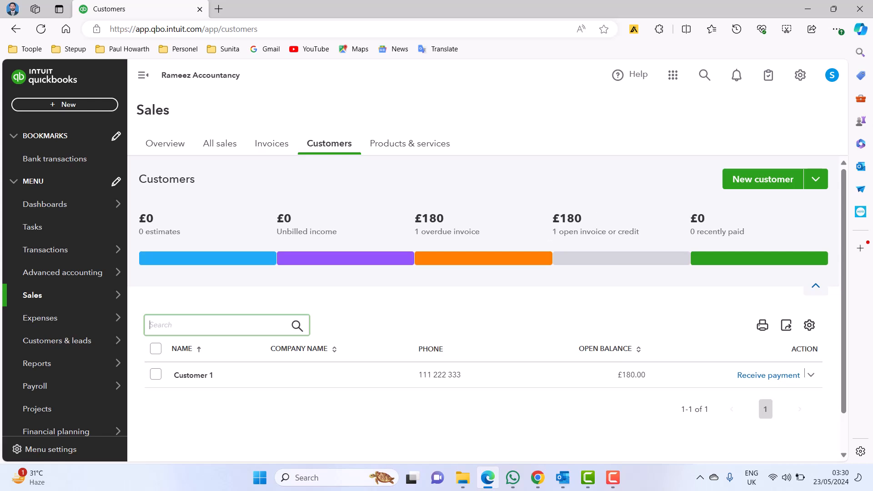
# Open the data import page for customers and view the sample import file.
pyautogui.click(816, 186)
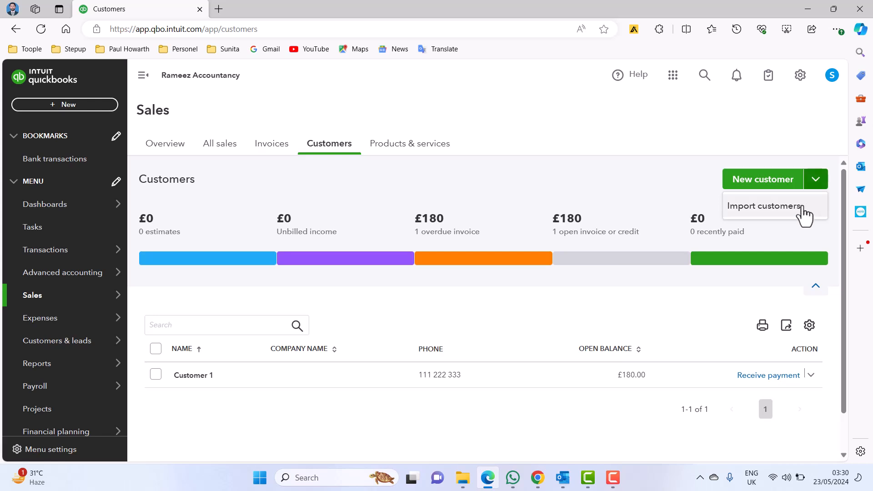
pyautogui.click(799, 77)
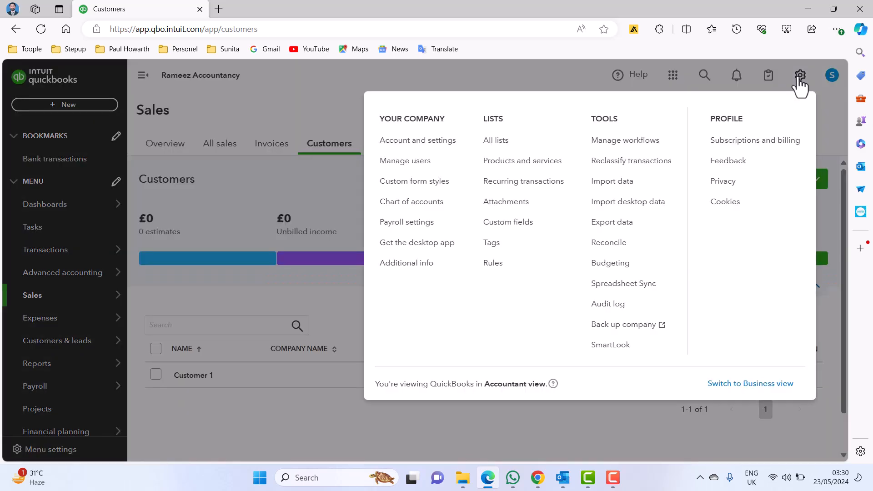
pyautogui.click(619, 187)
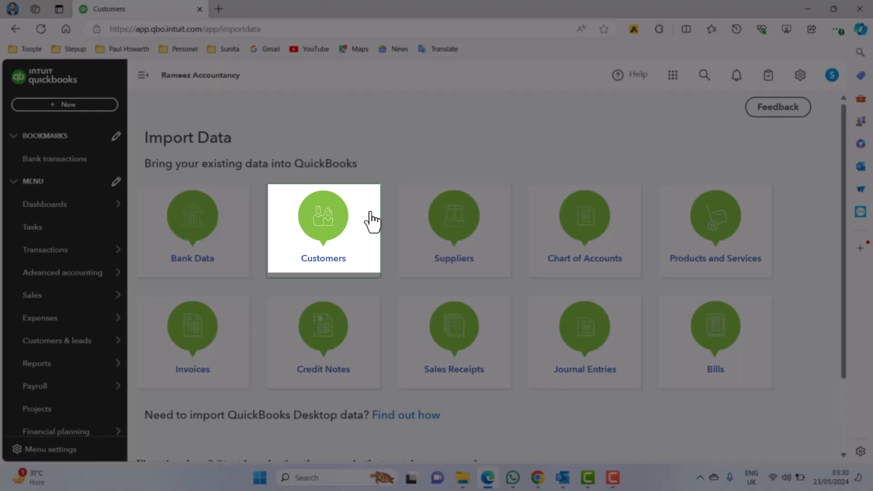
pyautogui.click(361, 257)
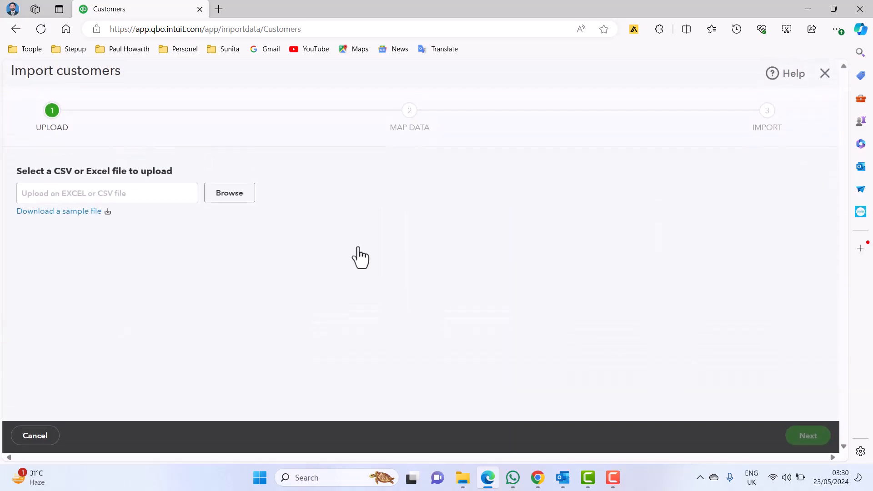
pyautogui.click(78, 211)
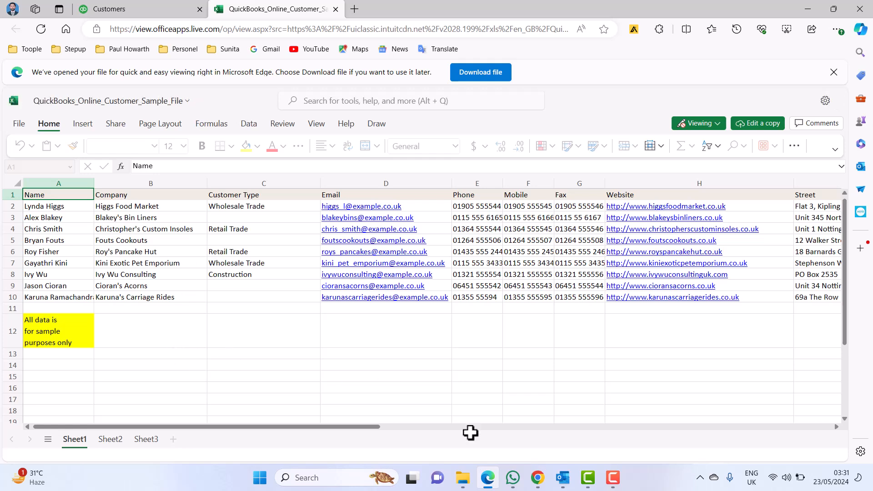
# Open the QuickBooks_Online_Customer_Sample_File workbook in Excel from the Quickbooks folder in File Explorer and check how far its customer list extends.
pyautogui.click(467, 482)
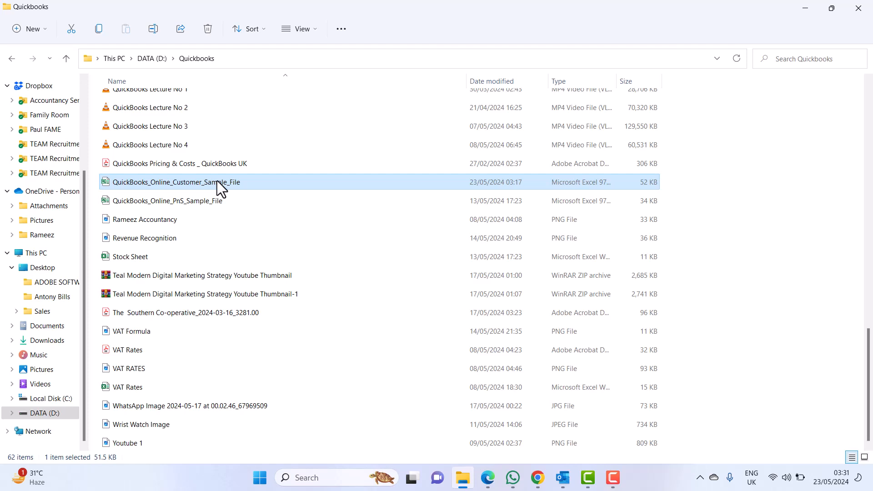
pyautogui.doubleClick(217, 181)
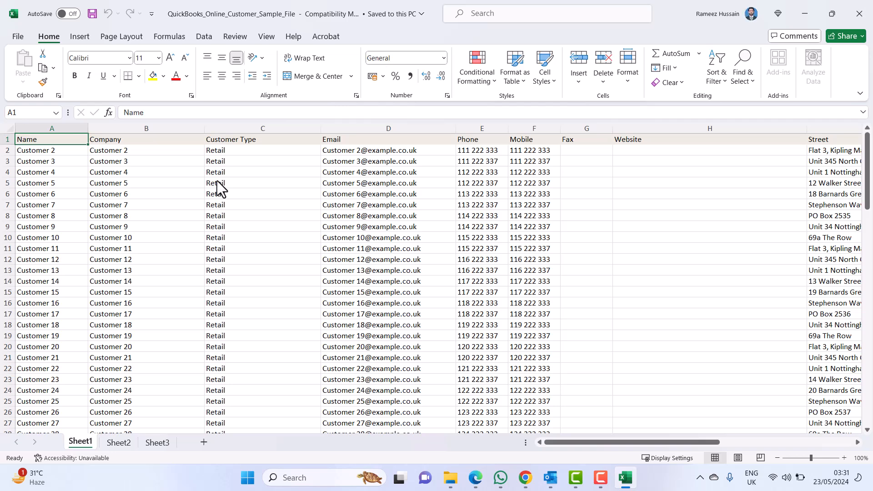
pyautogui.press('Down')
pyautogui.hotkey('ctrl', 'Down')
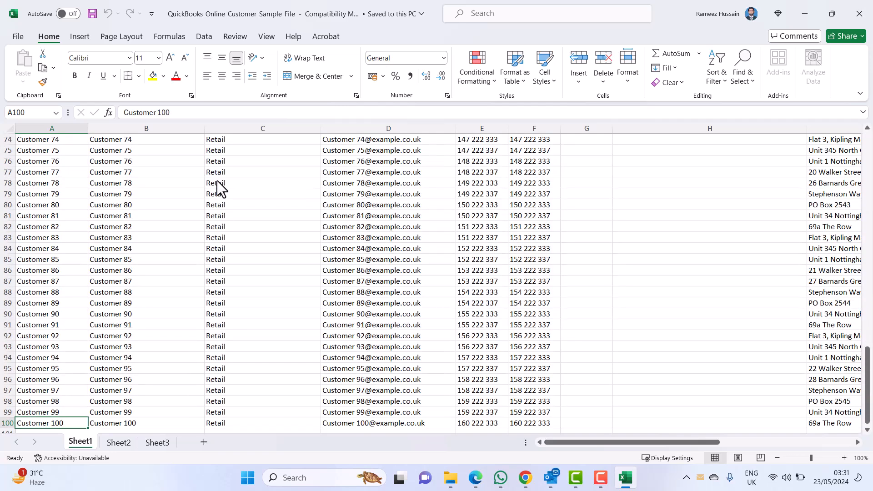
pyautogui.hotkey('ctrl', 'Up')
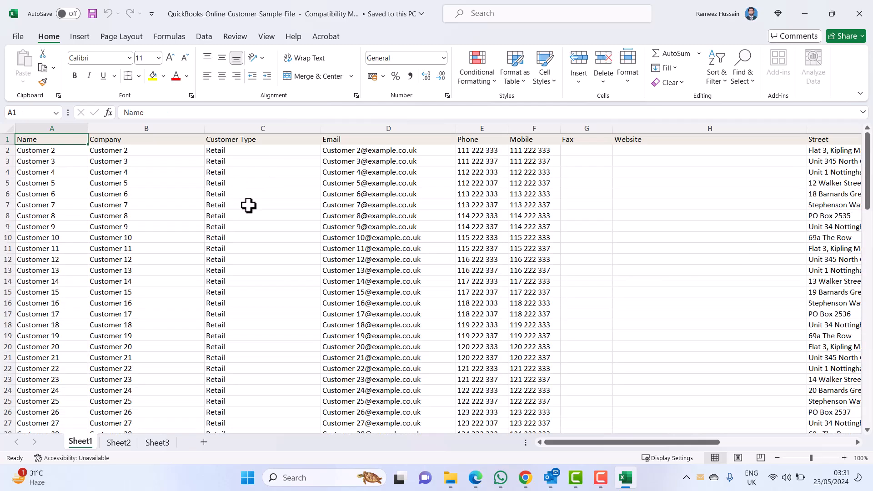
# Highlight row 2, the first customer record on Sheet1, with a yellow fill.
pyautogui.keyDown('ctrl'); pyautogui.scroll(1, 248, 206); pyautogui.keyUp('ctrl')
pyautogui.keyDown('ctrl'); pyautogui.scroll(6, 248, 206); pyautogui.keyUp('ctrl')
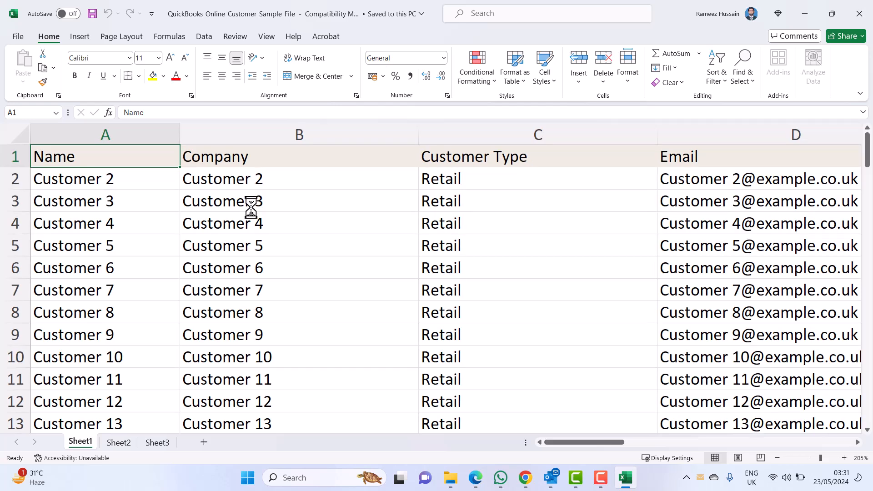
pyautogui.click(14, 178)
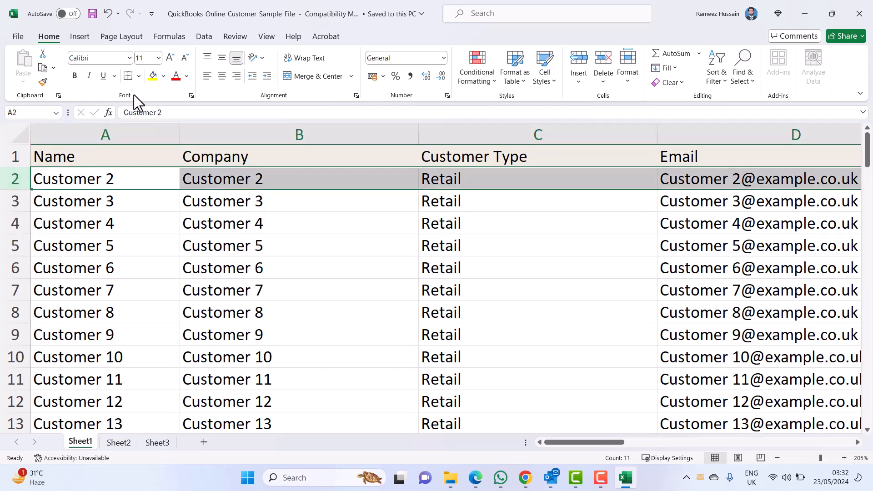
pyautogui.click(154, 76)
pyautogui.click(165, 179)
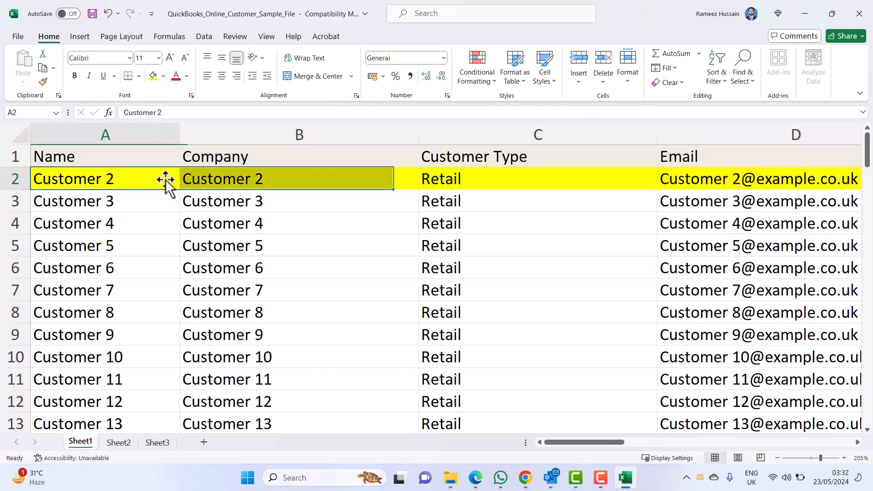
# Examine the Name, Company and Customer Type headings on Sheet1 against the sample entries in row 2.
pyautogui.keyDown('ctrl'); pyautogui.scroll(3, 247, 233); pyautogui.keyUp('ctrl')
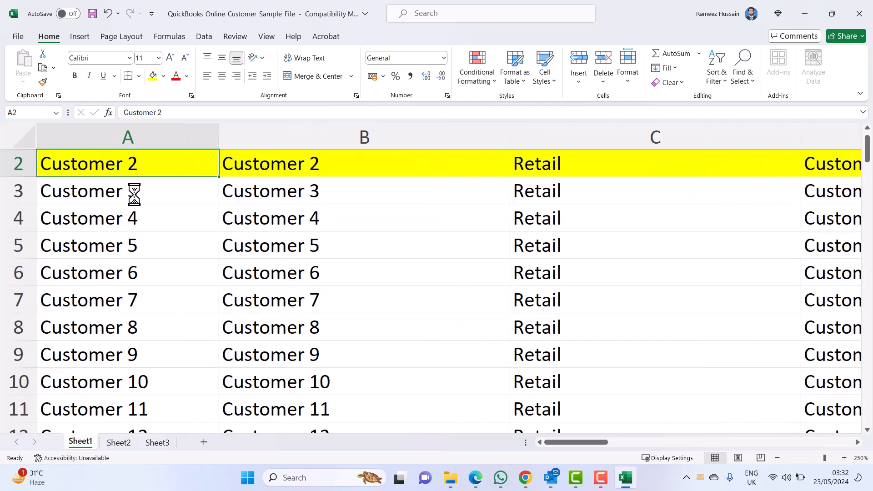
pyautogui.keyDown('ctrl'); pyautogui.scroll(5, 214, 211); pyautogui.keyUp('ctrl')
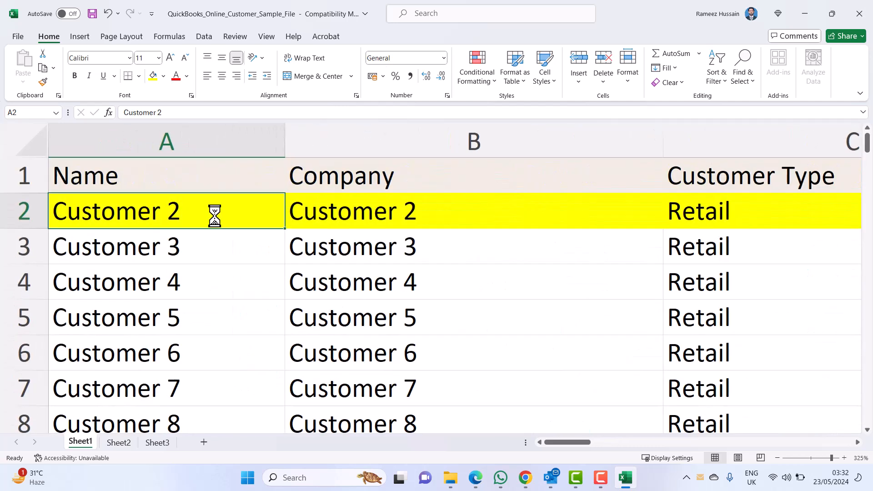
pyautogui.click(206, 177)
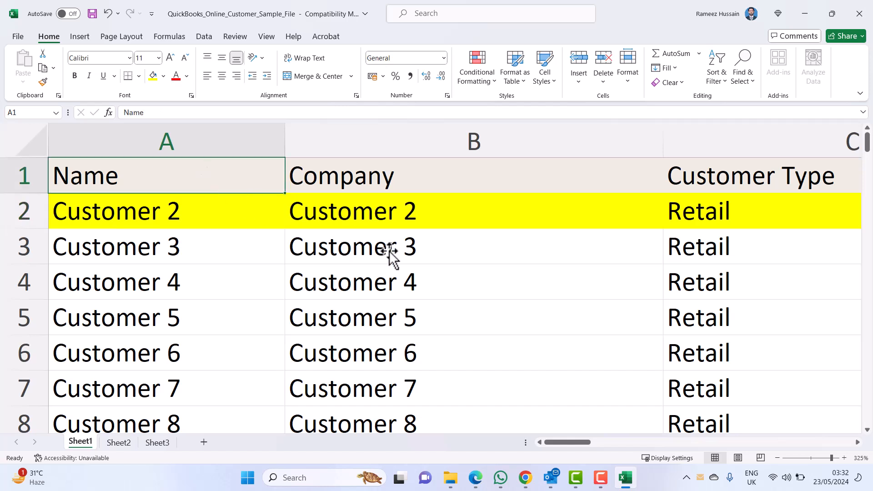
pyautogui.press('Down')
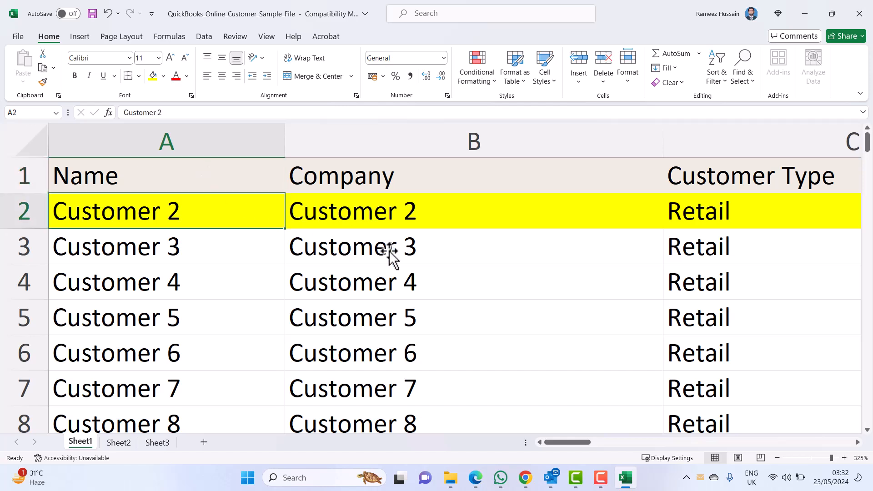
pyautogui.press('Up')
pyautogui.press('Right')
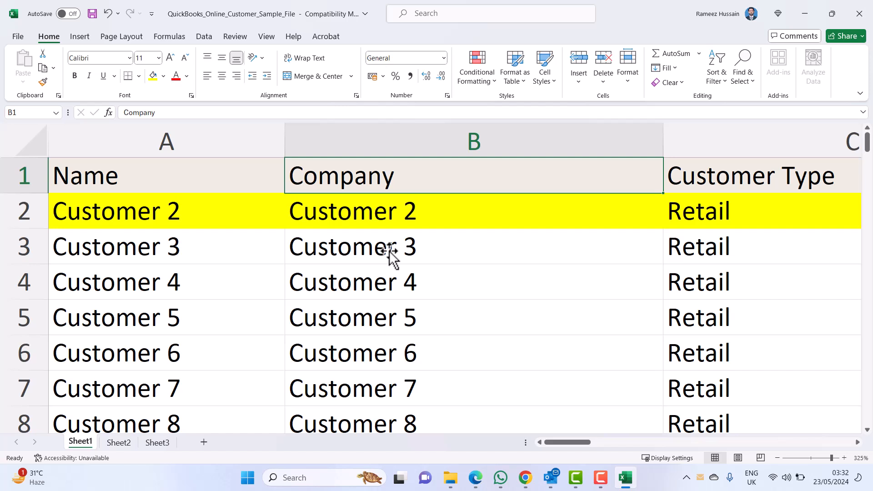
pyautogui.press('Down')
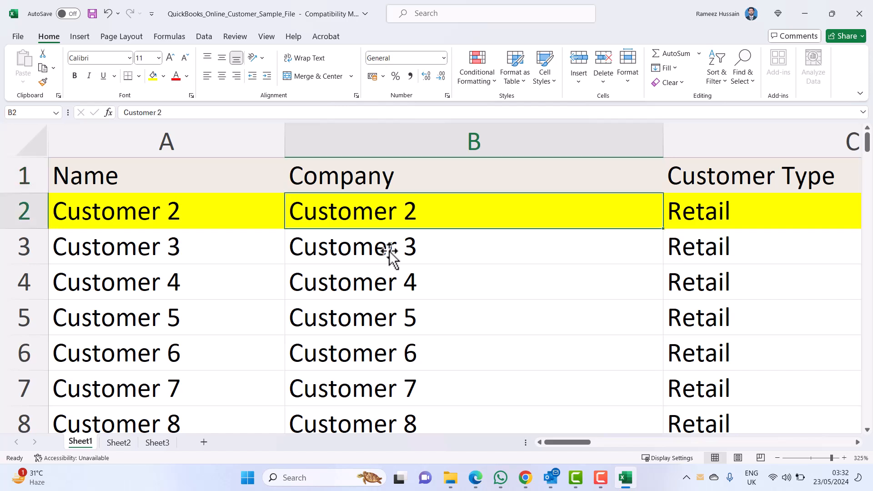
pyautogui.press('Right')
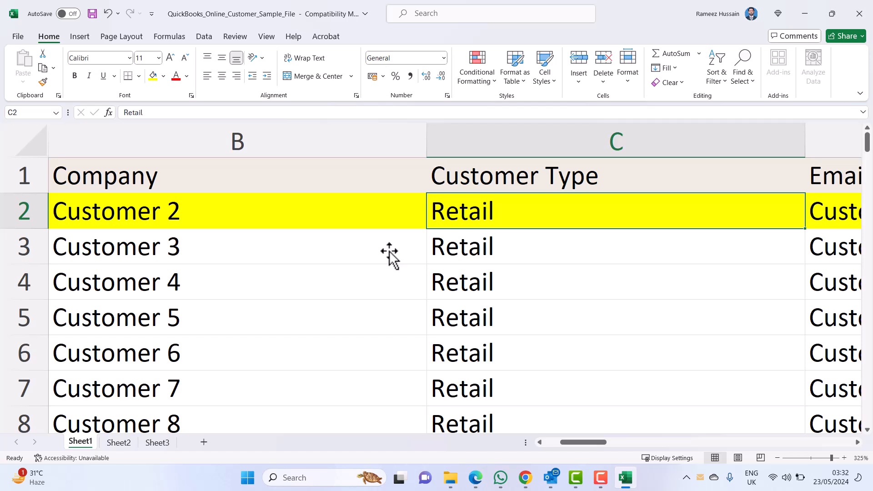
pyautogui.press('Up')
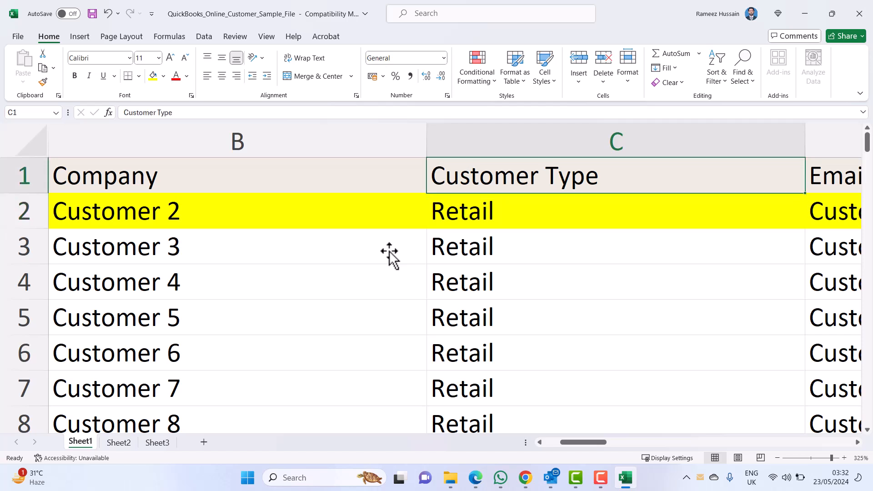
pyautogui.press('Down')
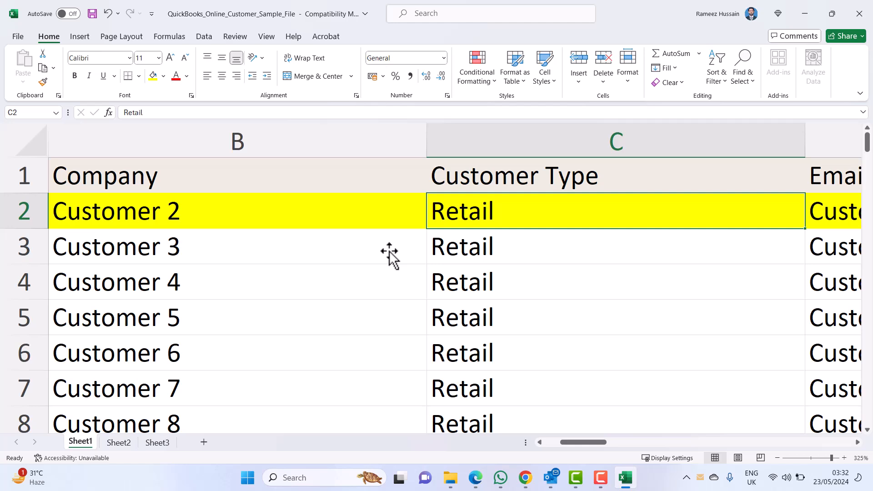
# Examine row 2's contact and address columns from Email across to Country, then the Opening Balance column.
pyautogui.press('Right')
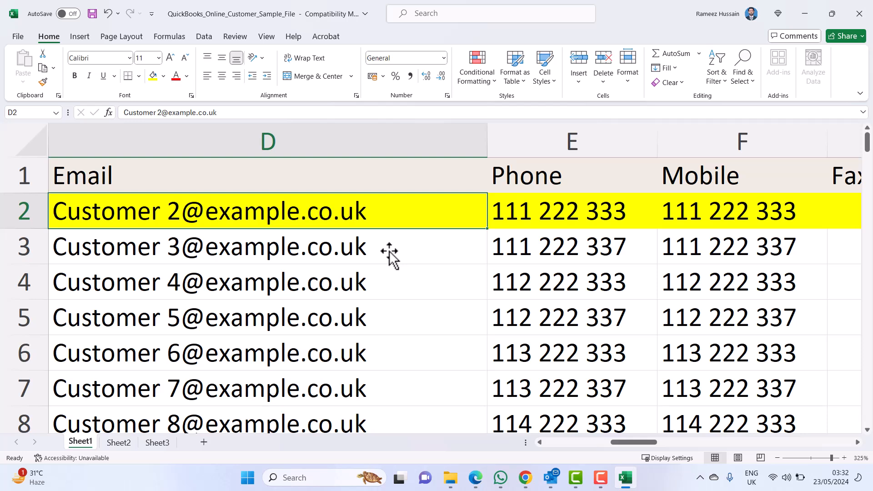
pyautogui.press('Right')
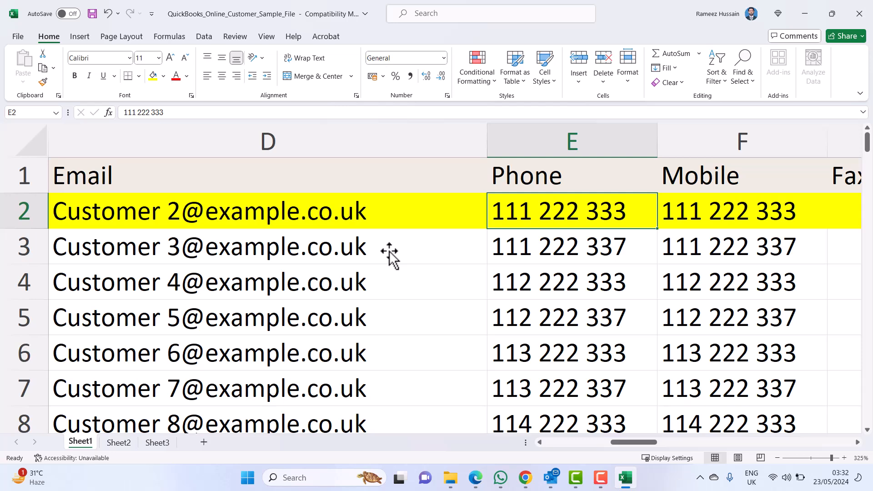
pyautogui.press('Right')
pyautogui.press('Right')
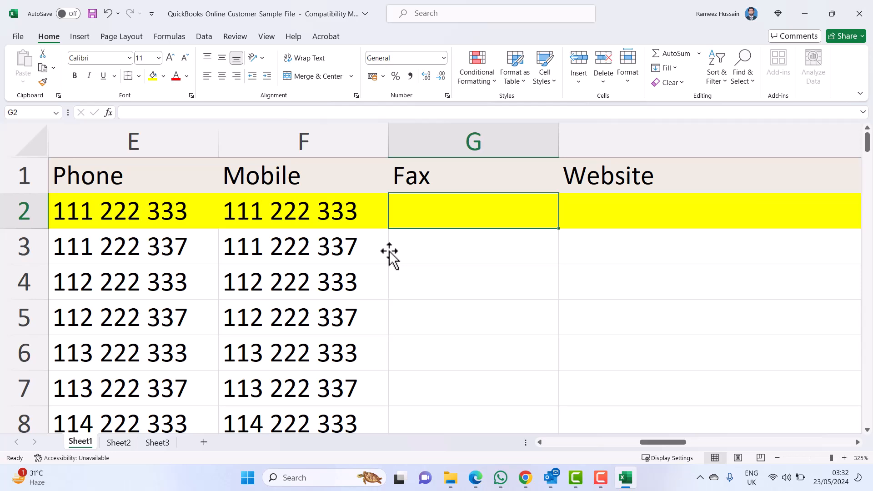
pyautogui.press('Right')
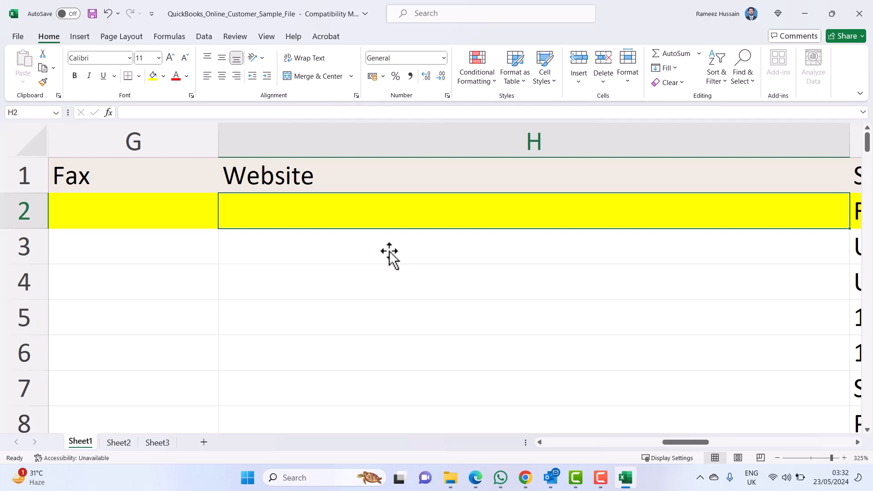
pyautogui.press('Right')
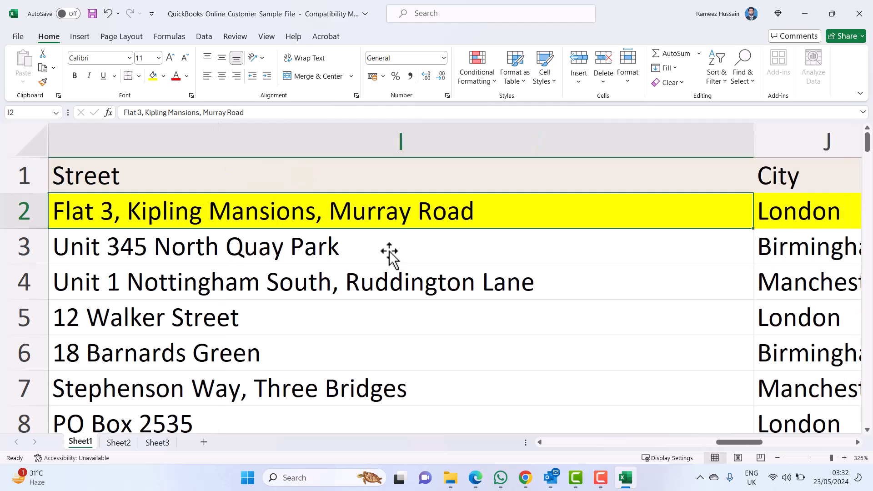
pyautogui.press('Right')
pyautogui.press('Right')
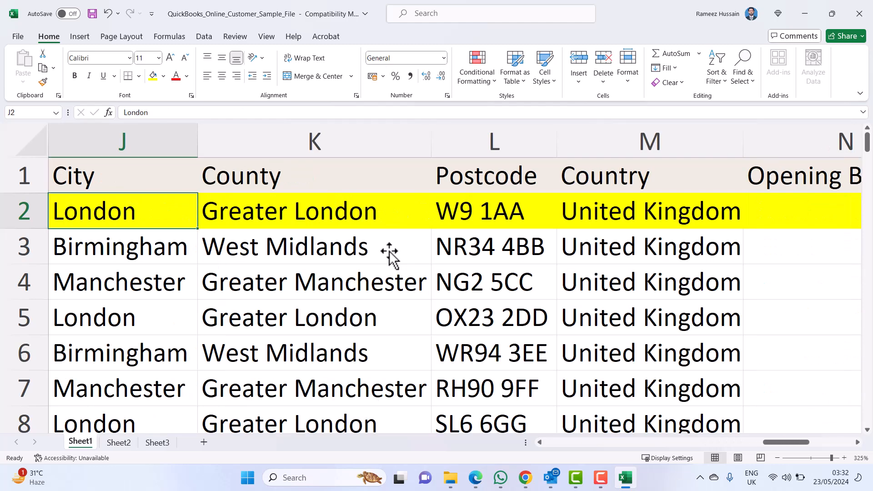
pyautogui.press('Right')
pyautogui.press('Right')
pyautogui.press('Right')
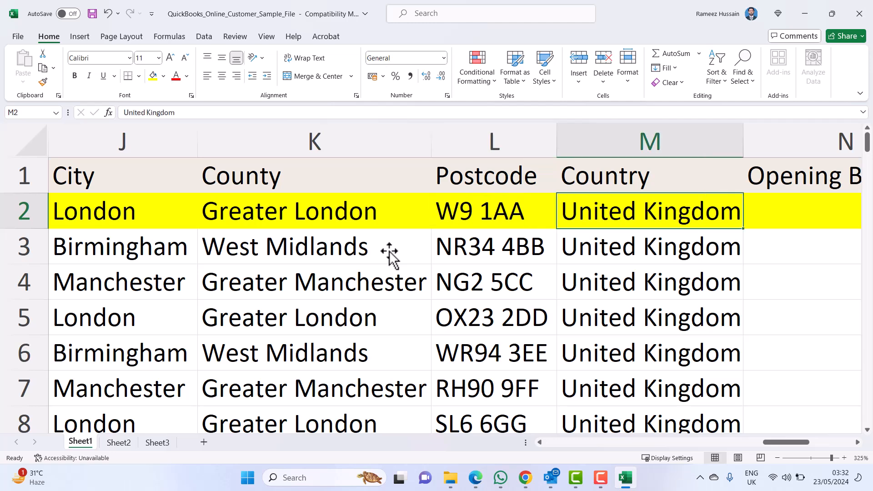
pyautogui.press('Left')
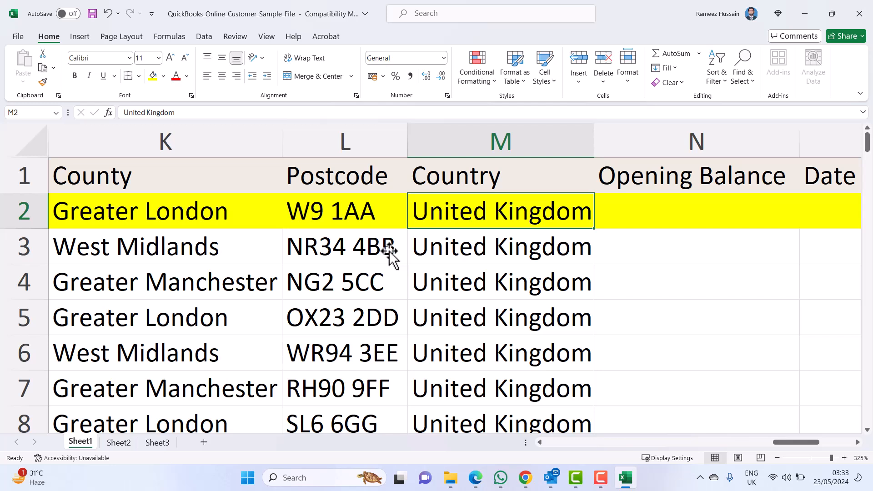
pyautogui.click(692, 222)
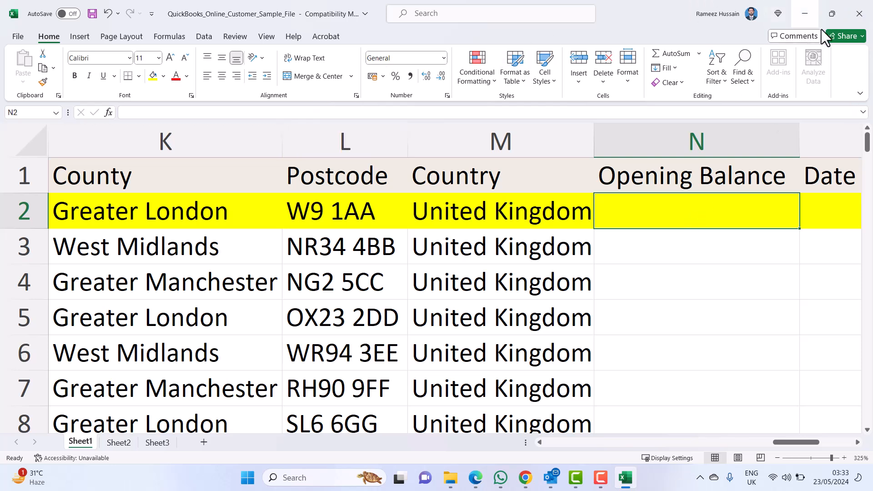
# Close the customer workbook without saving, switch to Edge and close the online sample file preview.
pyautogui.click(859, 11)
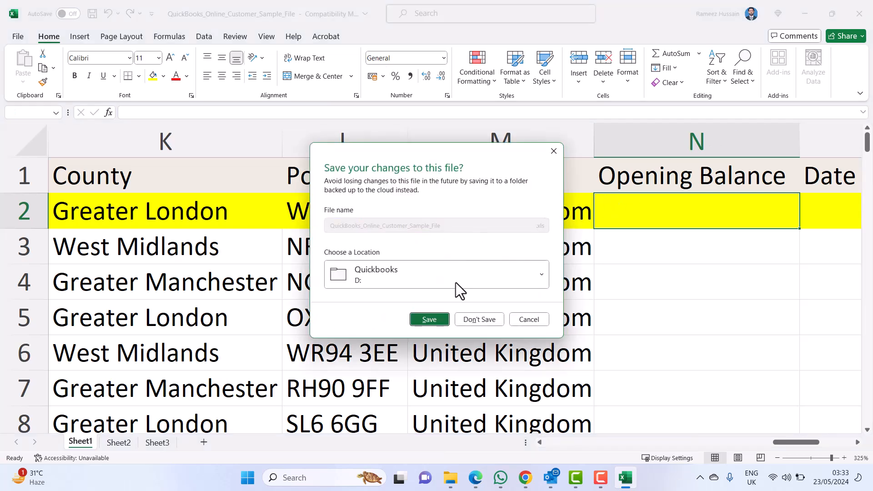
pyautogui.click(474, 324)
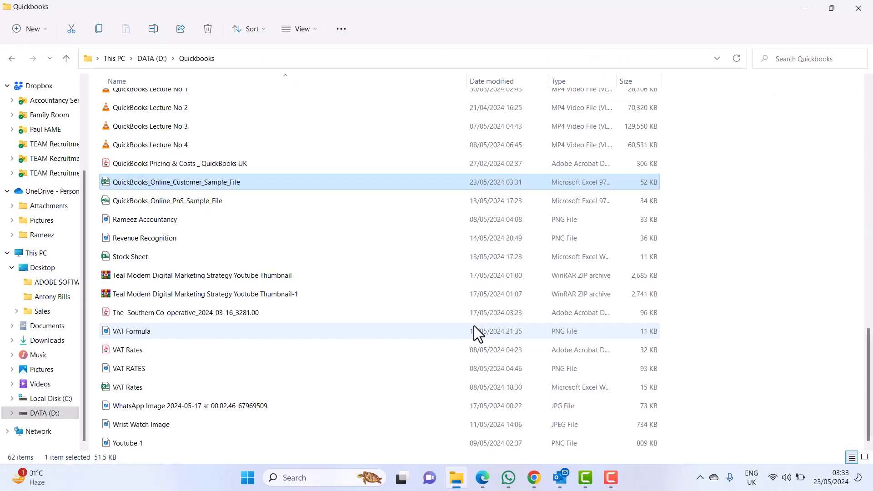
pyautogui.click(488, 478)
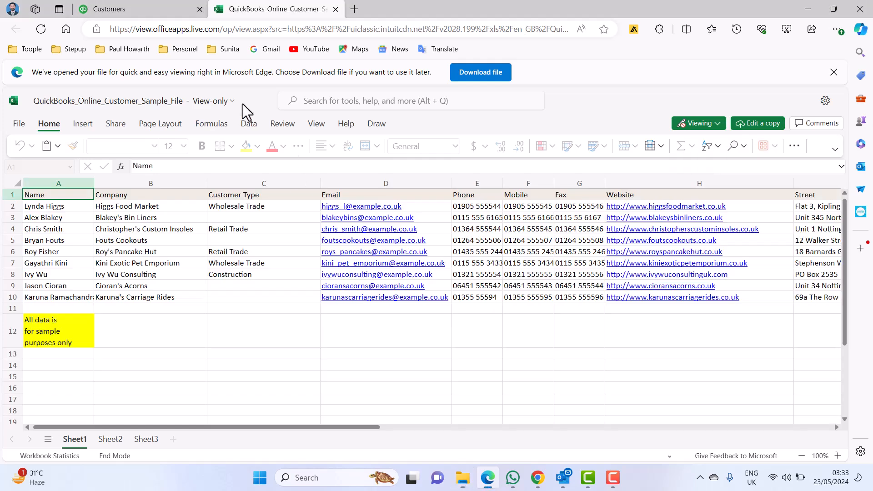
pyautogui.click(336, 10)
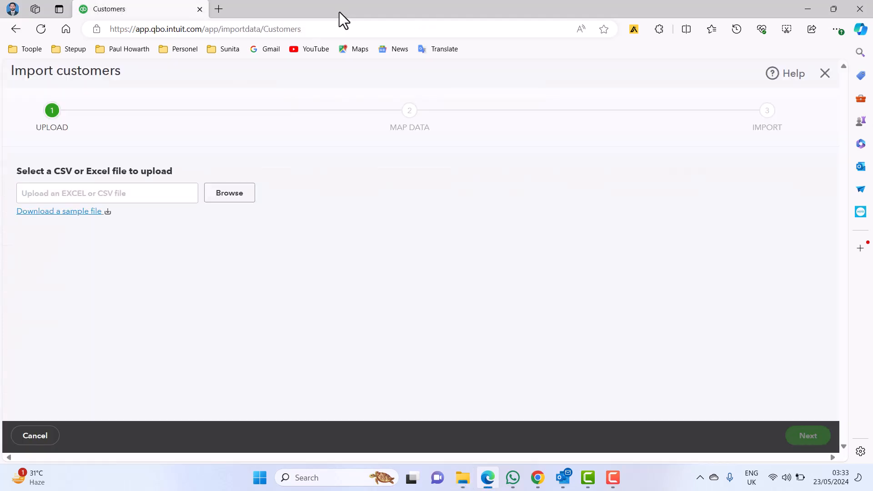
# Upload QuickBooks_Online_Customer_Sample_File.xls for the customer import and accept the proposed field mapping, leaving the No Match fields unmapped.
pyautogui.click(231, 199)
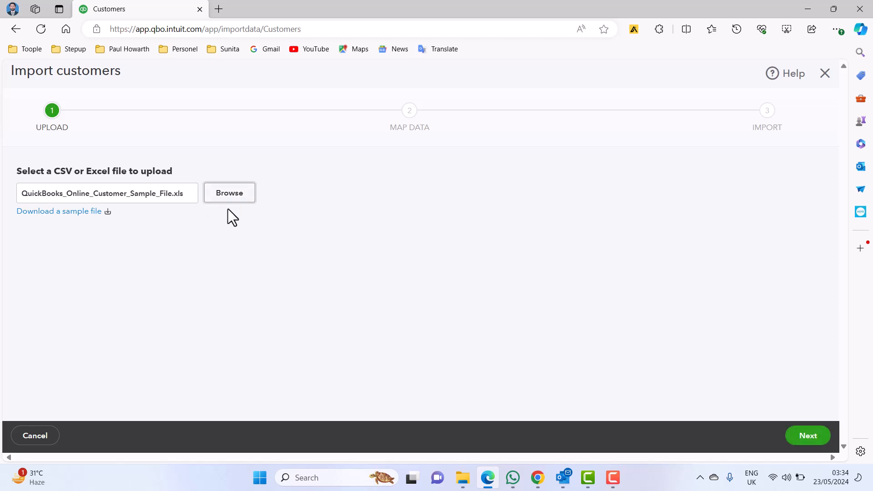
pyautogui.click(811, 439)
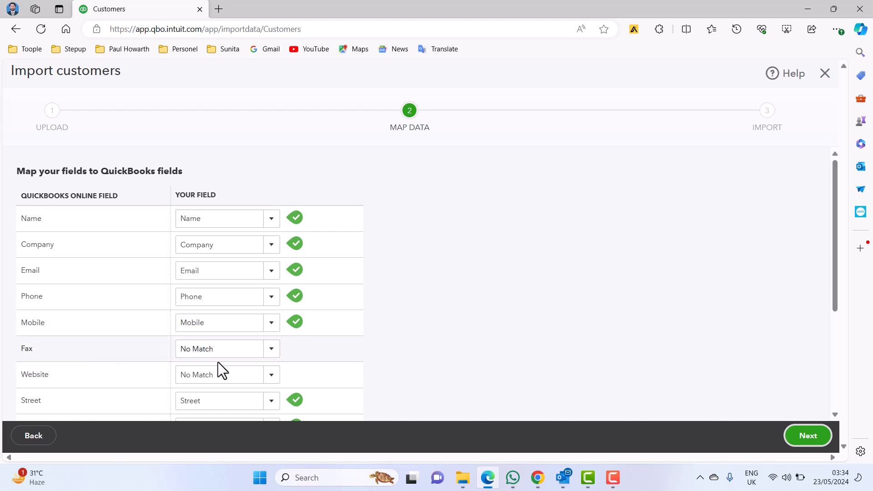
pyautogui.scroll(-2, 447, 341)
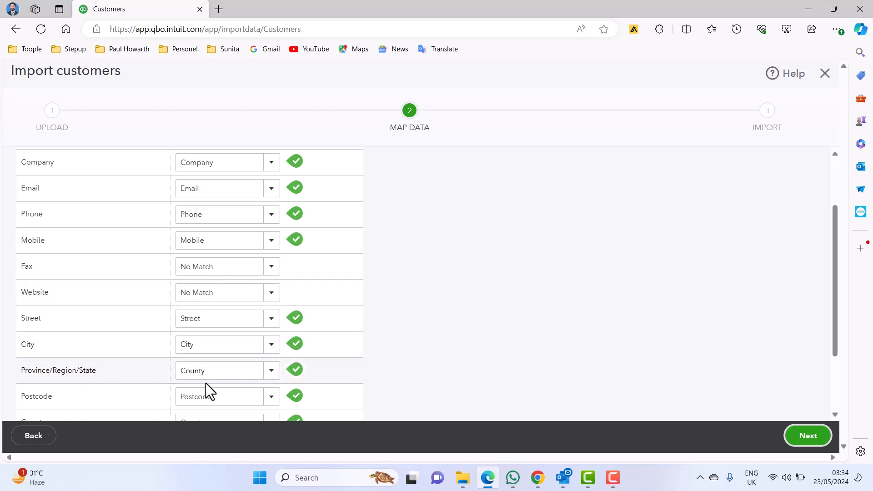
pyautogui.scroll(-2, 406, 323)
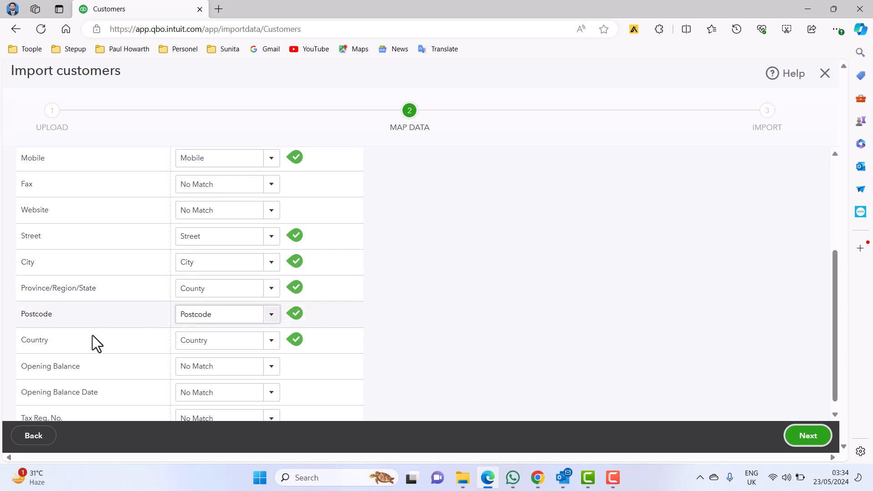
pyautogui.scroll(-1, 381, 336)
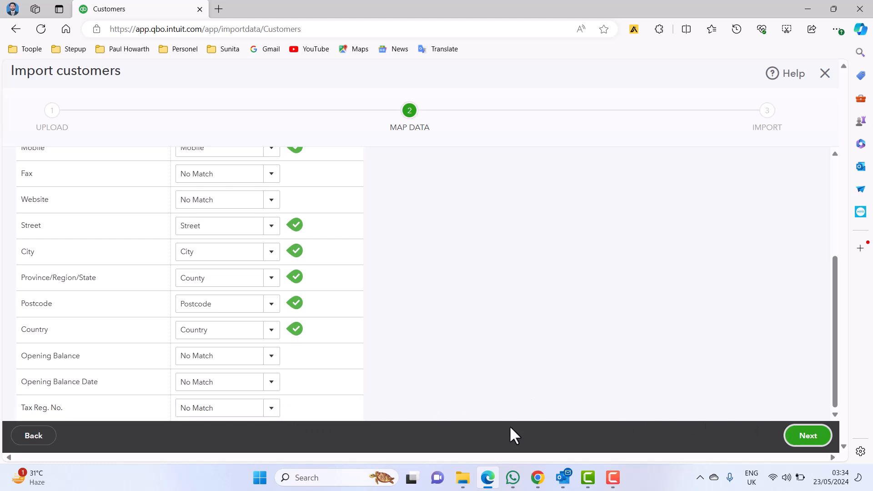
pyautogui.click(812, 438)
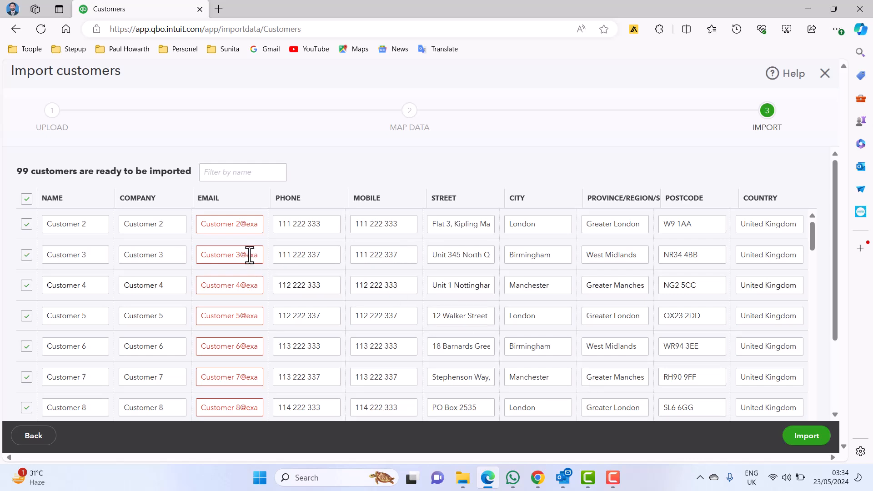
# Remove the space inside each customer's email address in the import list, from Customer 2 onwards, and import the customers.
pyautogui.click(242, 224)
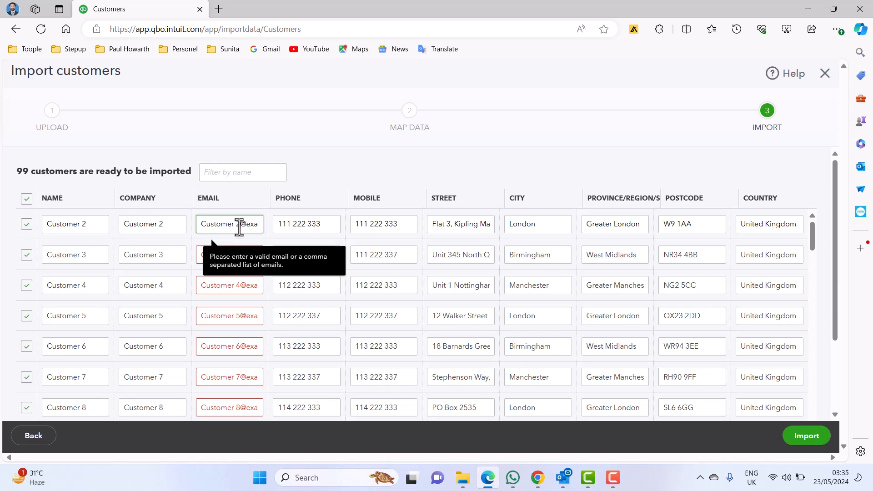
pyautogui.click(289, 250)
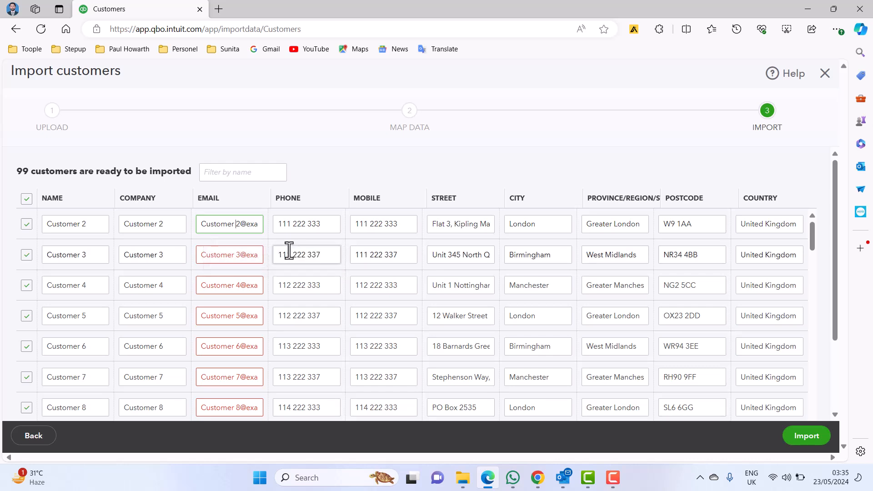
pyautogui.press('BackSpace')
pyautogui.click(266, 252)
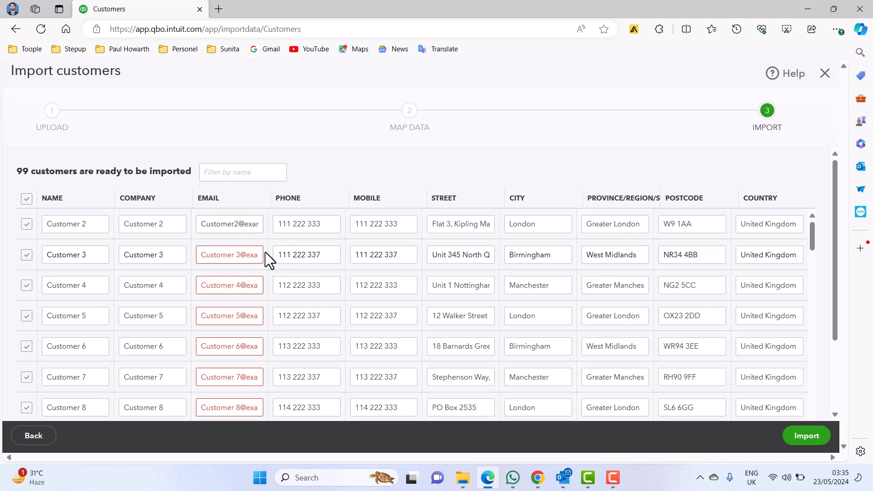
pyautogui.click(238, 256)
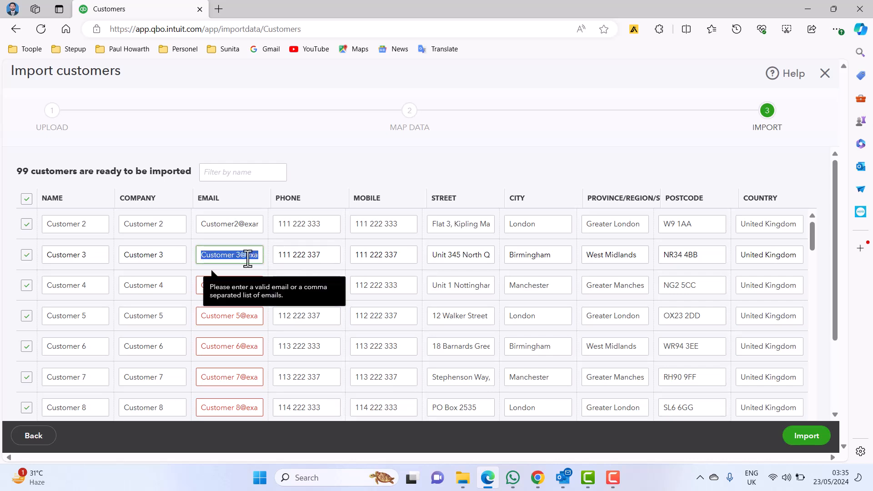
pyautogui.click(237, 256)
pyautogui.press('BackSpace')
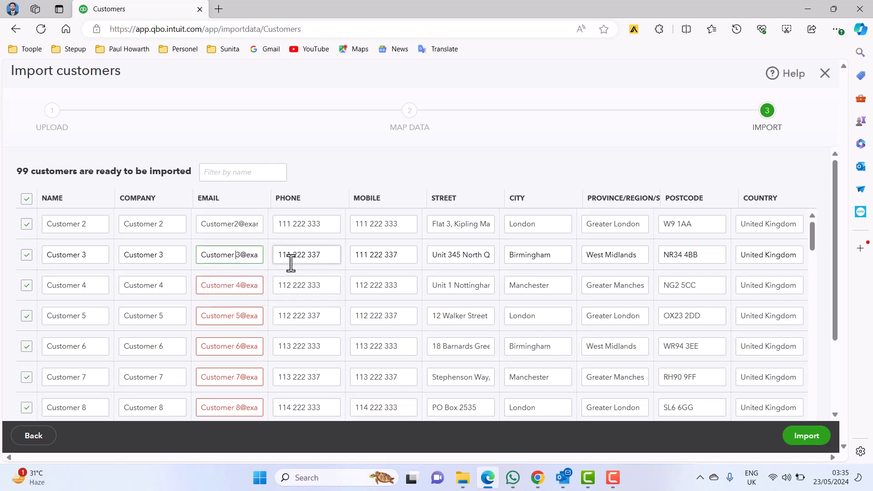
pyautogui.press('BackSpace')
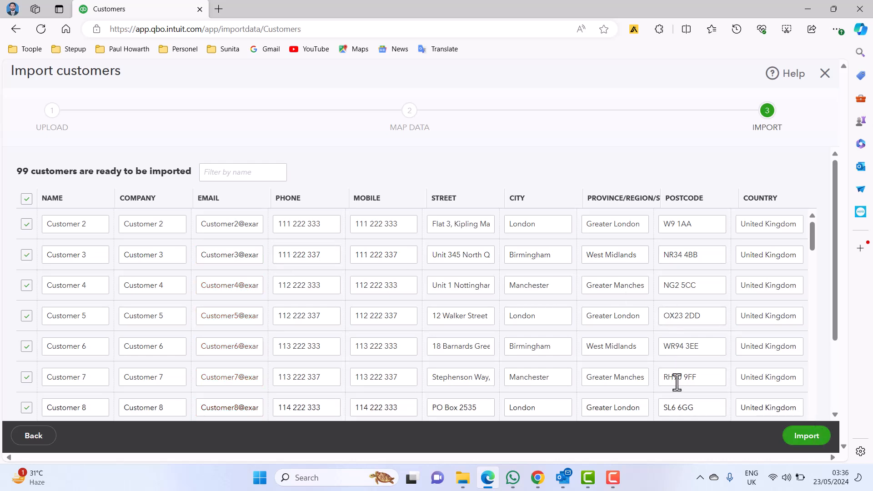
pyautogui.click(807, 436)
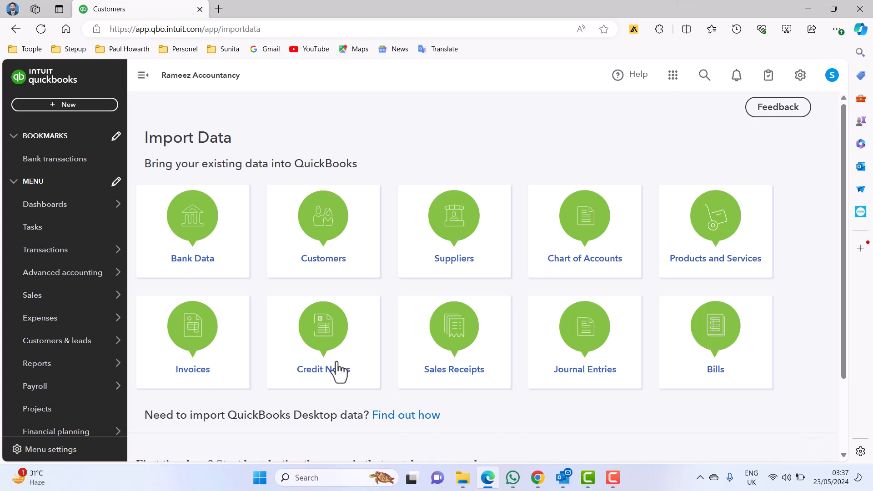
# Open the customers list under Sales and review the imported customers and the number of records.
pyautogui.moveTo(74, 294)
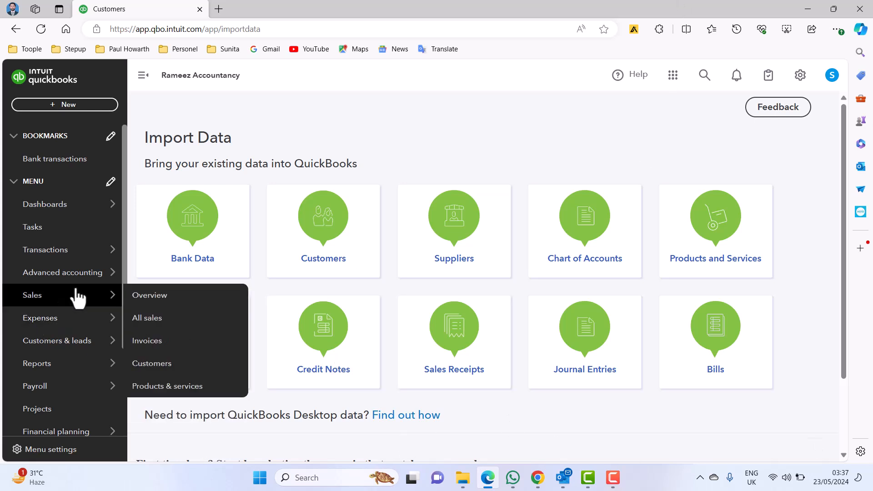
pyautogui.click(149, 364)
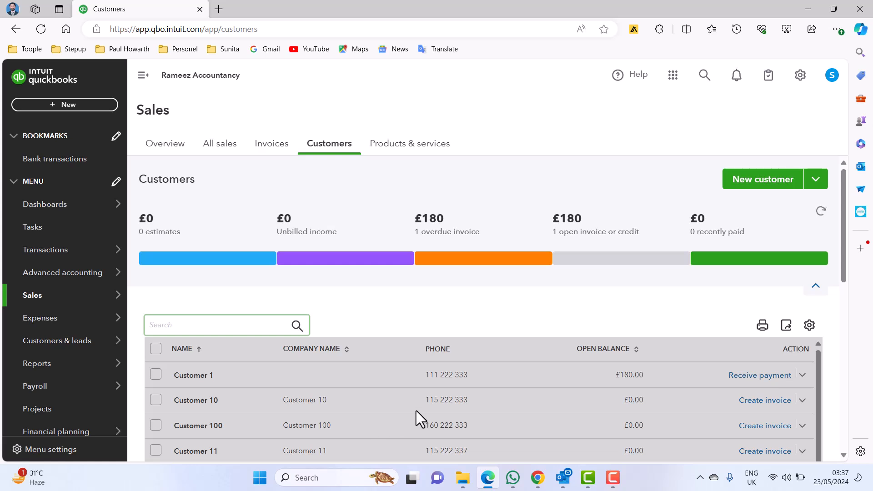
pyautogui.scroll(-10, 553, 397)
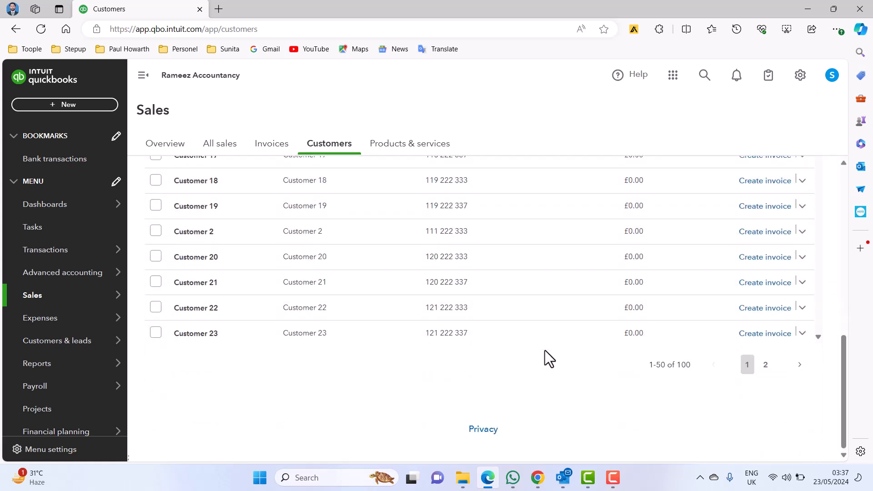
pyautogui.scroll(1, 669, 401)
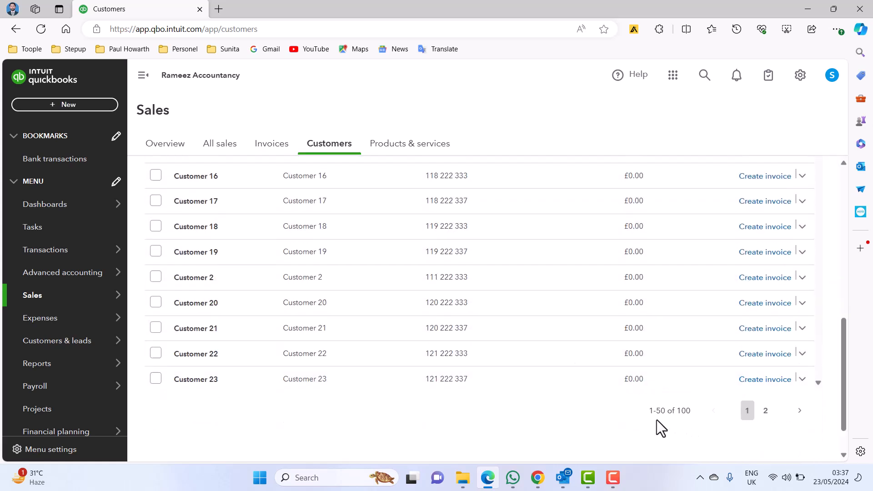
pyautogui.scroll(10, 457, 307)
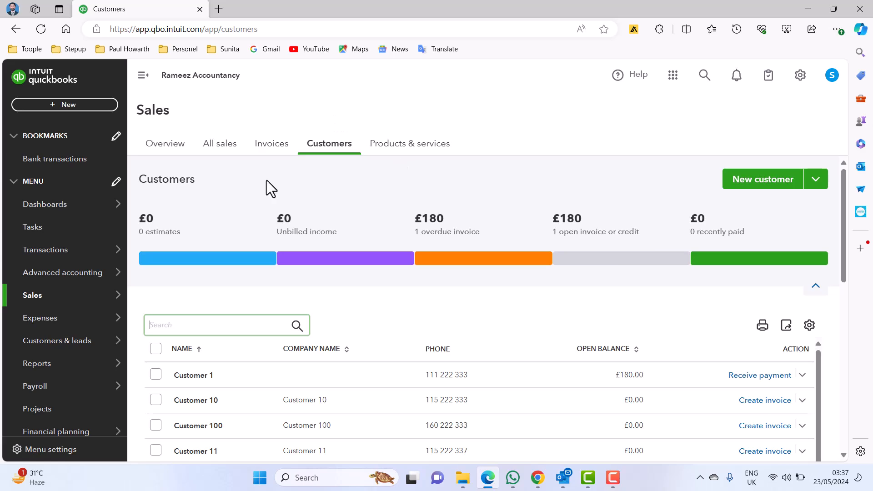
# View the account history of 251 Accounts Receivable, open its opening balance invoice, and return to the chart of accounts.
pyautogui.click(796, 75)
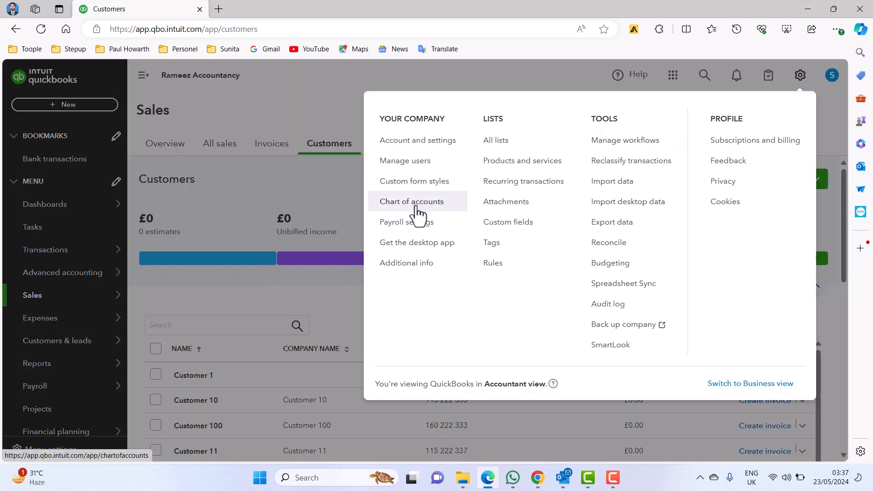
pyautogui.click(417, 205)
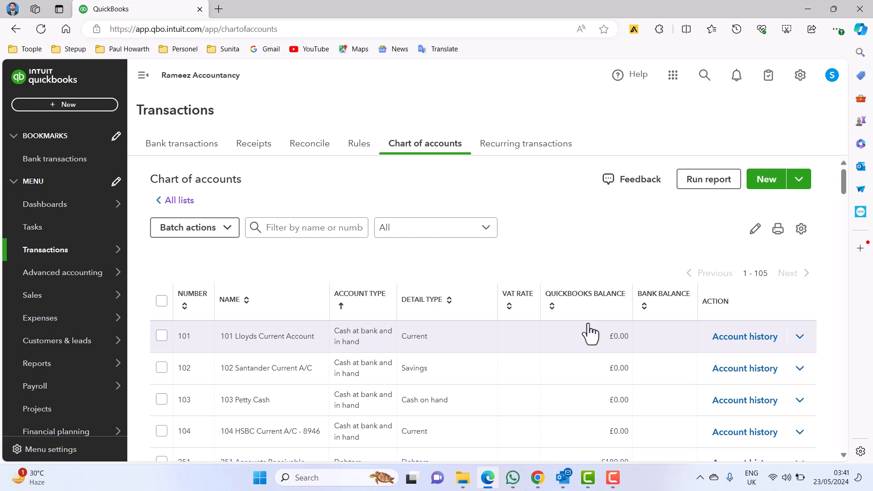
pyautogui.scroll(-2, 642, 336)
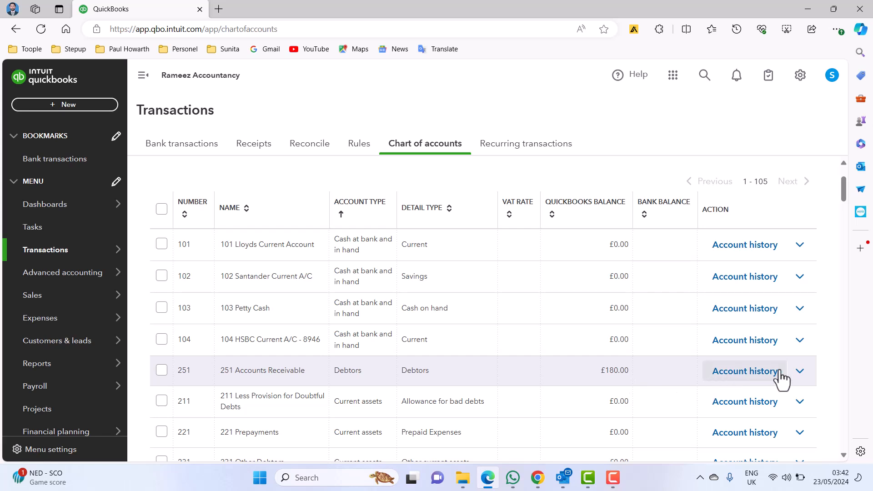
pyautogui.click(755, 381)
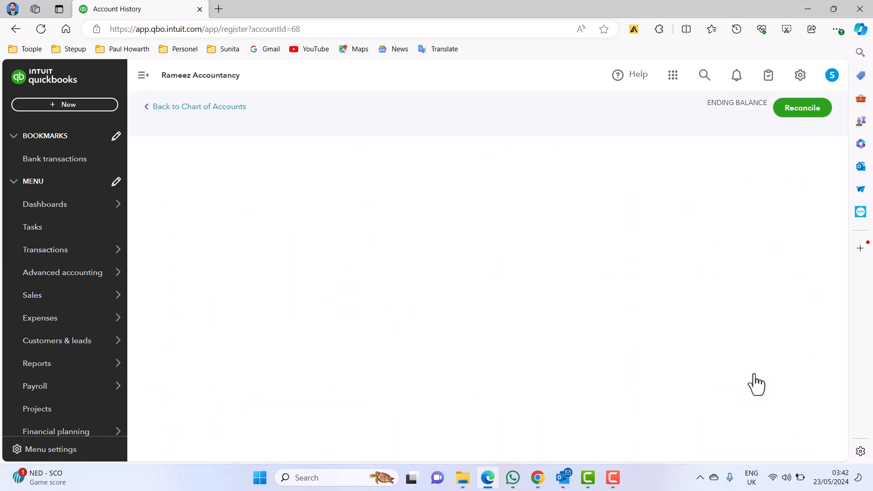
pyautogui.click(296, 266)
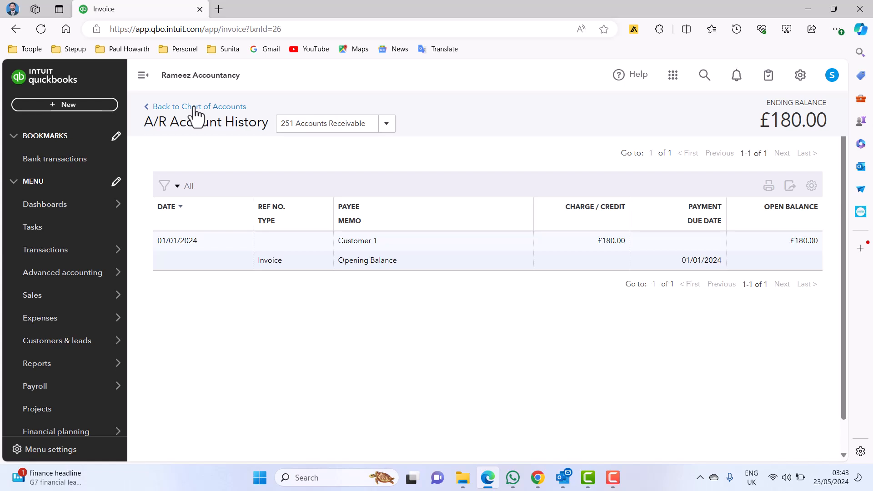
pyautogui.click(168, 108)
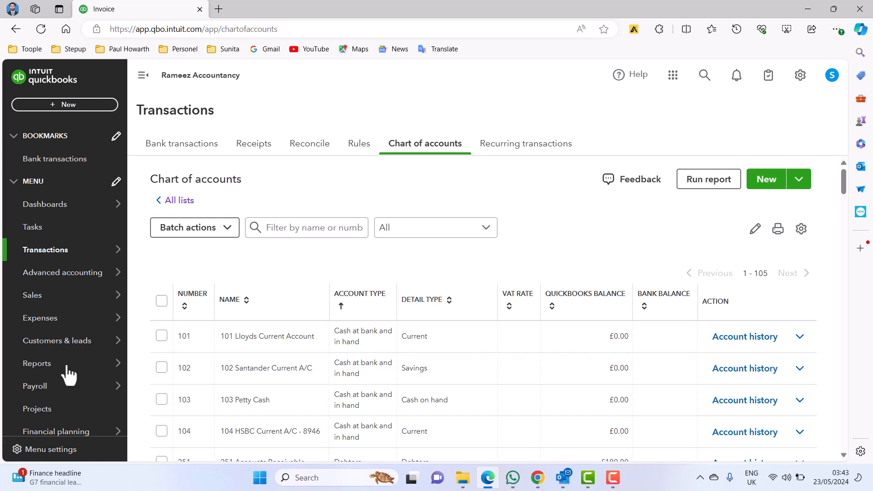
# Open Reports in a new browser tab and run the Profit and Loss report.
pyautogui.rightClick(141, 365)
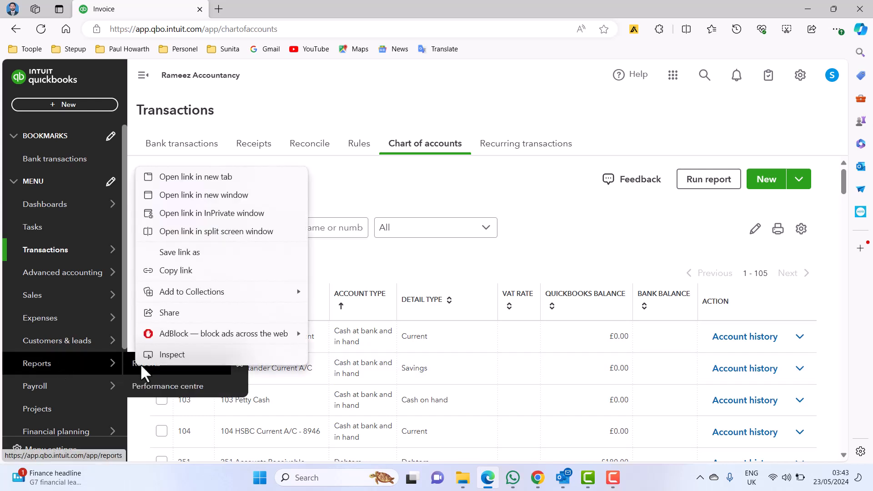
pyautogui.click(209, 182)
pyautogui.click(293, 2)
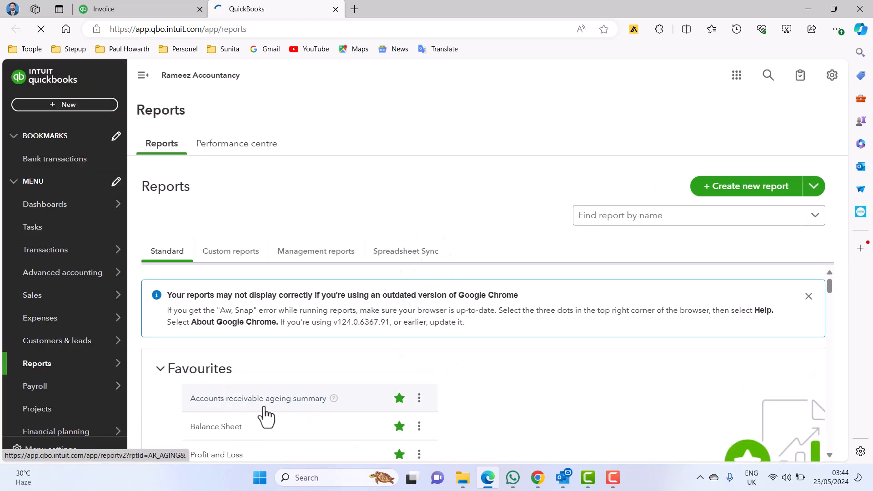
pyautogui.scroll(-1, 442, 364)
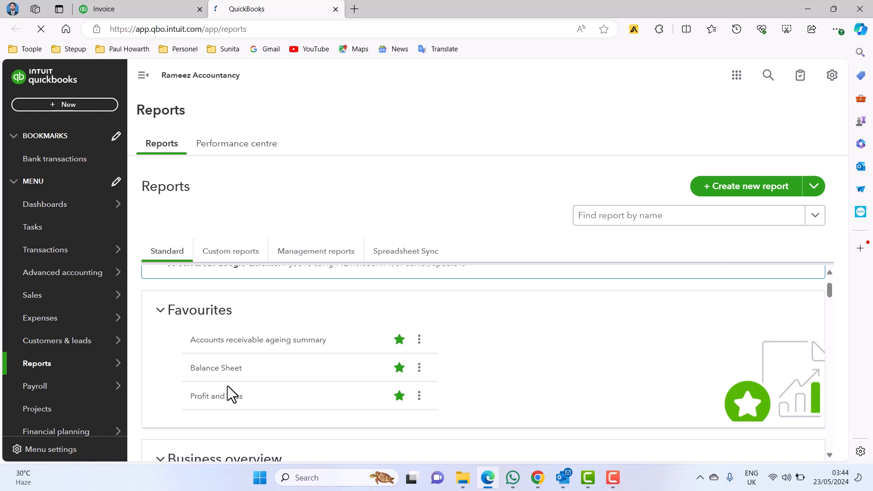
pyautogui.click(217, 398)
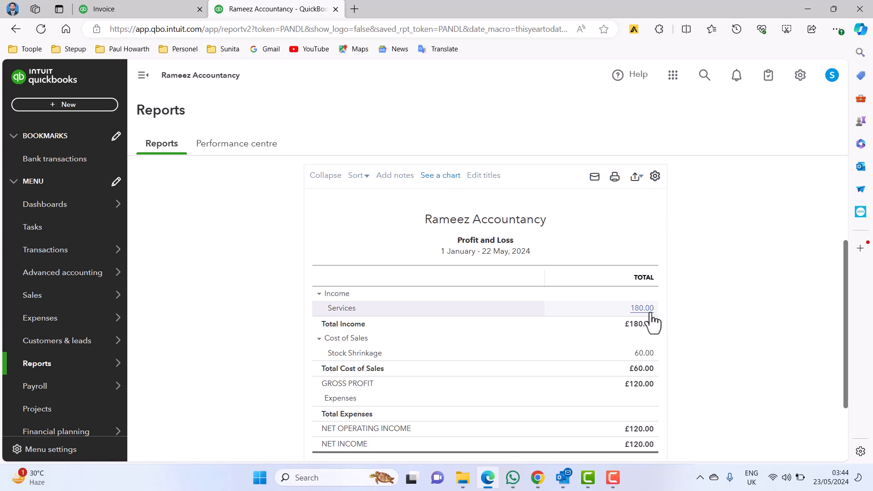
# Drill into the Services income figure and open Customer 1's opening balance invoice at its line items.
pyautogui.click(647, 314)
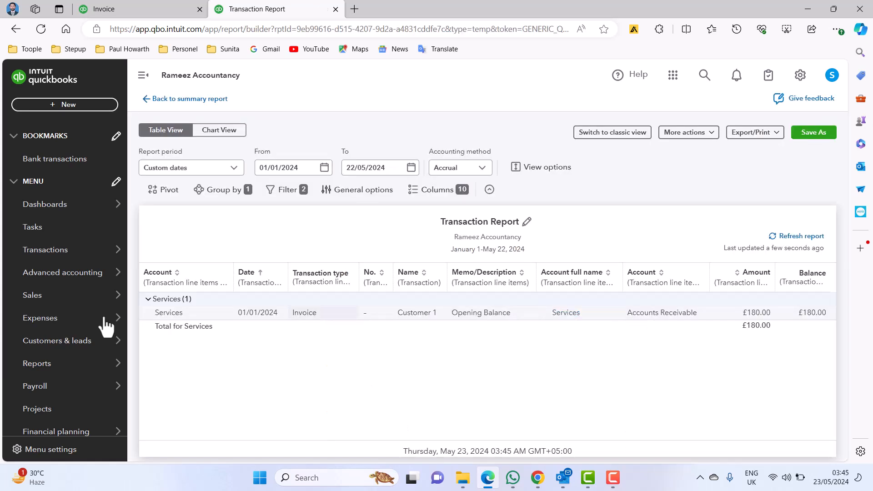
pyautogui.click(311, 316)
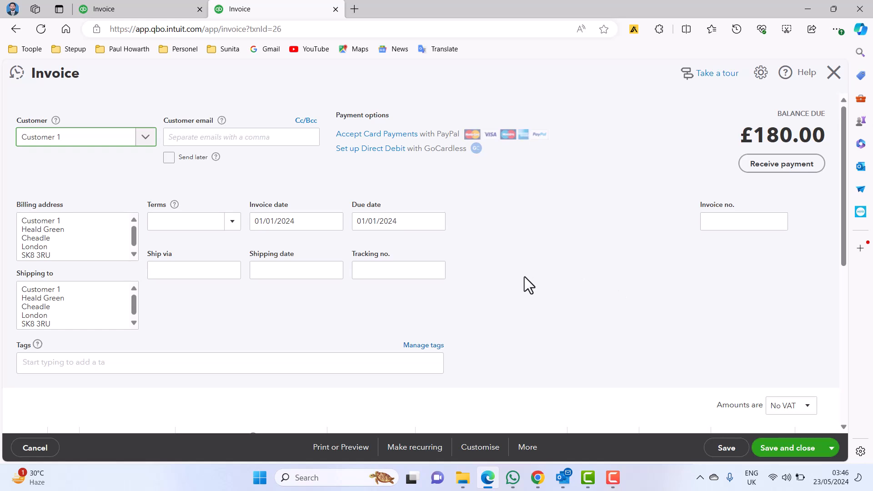
pyautogui.scroll(-3, 525, 277)
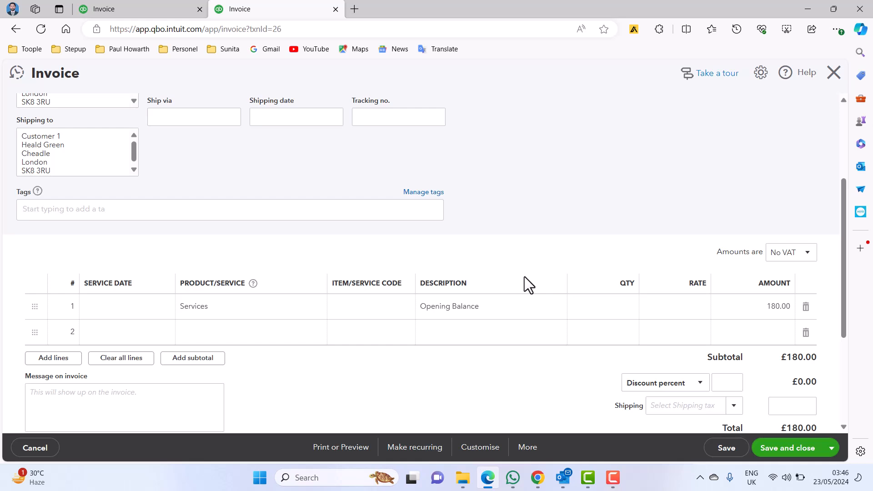
# Replace the product/service on invoice line 1 with Smart Plan - 150 from the Broadband category.
pyautogui.click(269, 304)
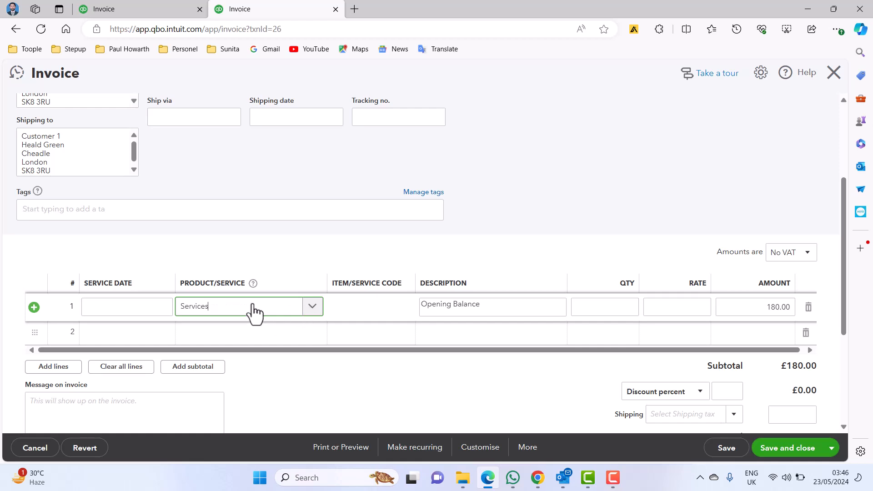
pyautogui.press('BackSpace')
pyautogui.press('BackSpace')
pyautogui.press('BackSpace')
pyautogui.press('BackSpace')
pyautogui.press('BackSpace')
pyautogui.press('BackSpace')
pyautogui.press('BackSpace')
pyautogui.press('BackSpace')
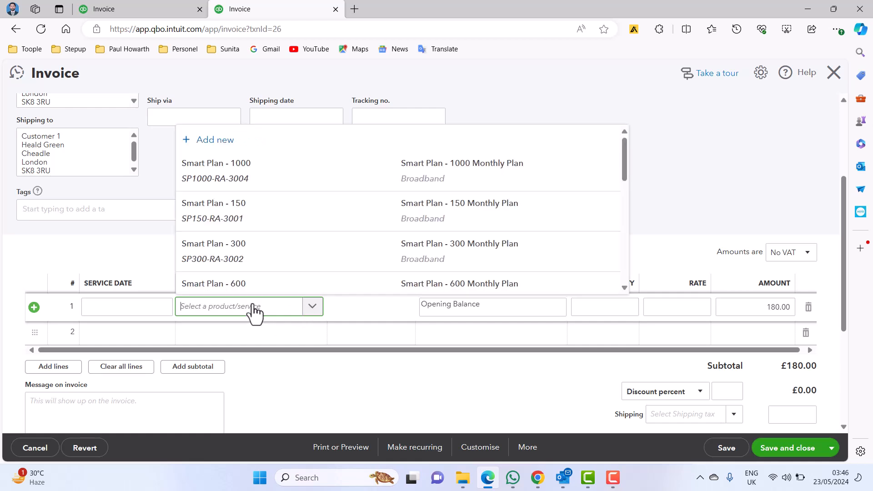
pyautogui.write('sales')
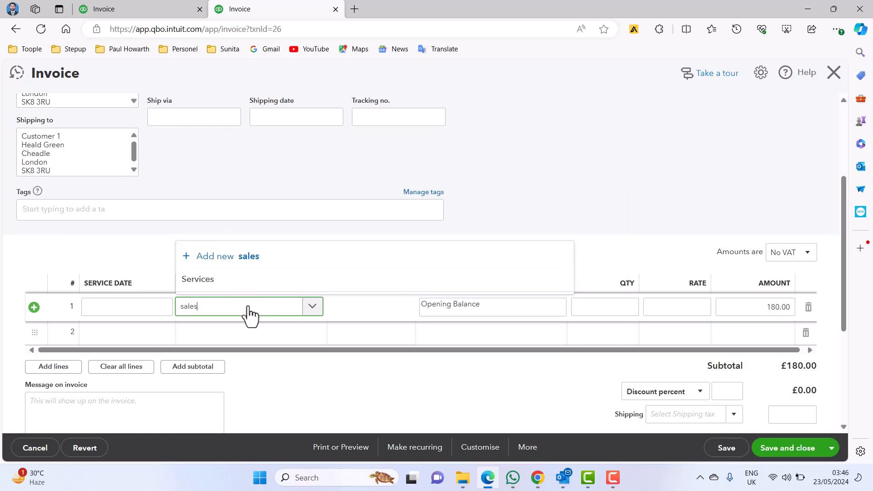
pyautogui.press('BackSpace')
pyautogui.press('BackSpace')
pyautogui.press('BackSpace')
pyautogui.press('BackSpace')
pyautogui.press('BackSpace')
pyautogui.write('smart')
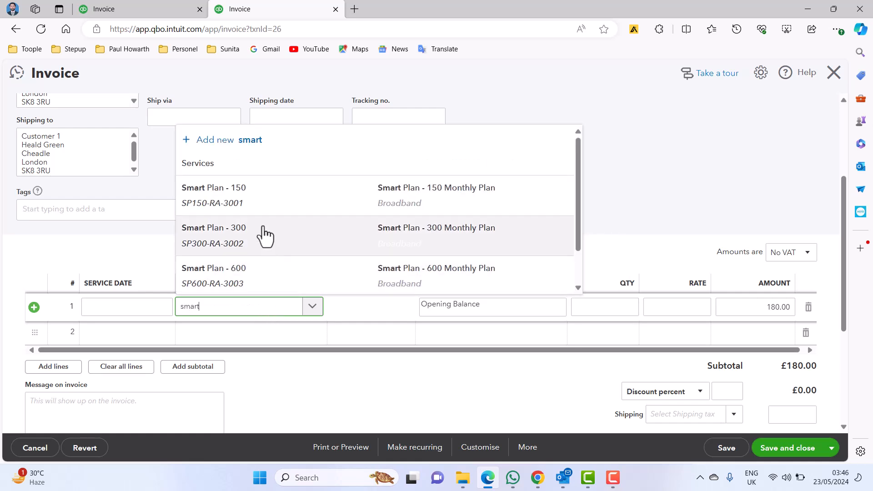
pyautogui.click(256, 200)
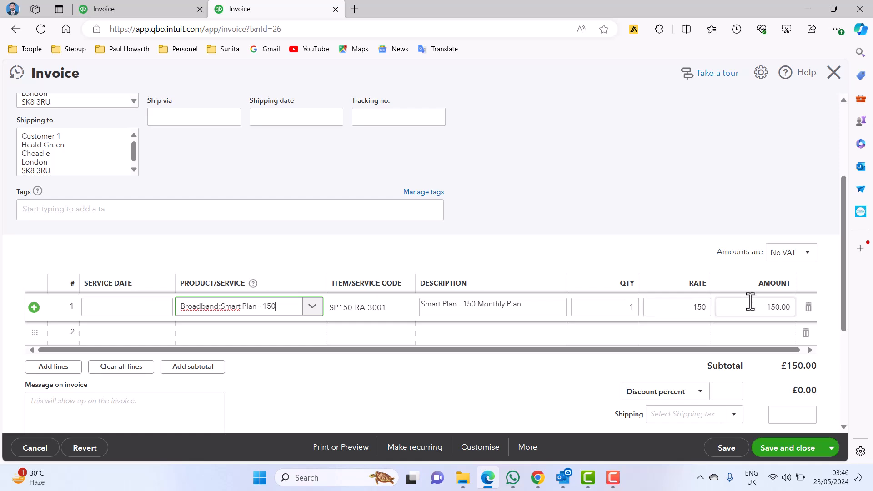
# Set the invoice amounts to Exclusive of Tax and apply the 20.0% S VAT rate to line 1.
pyautogui.click(804, 256)
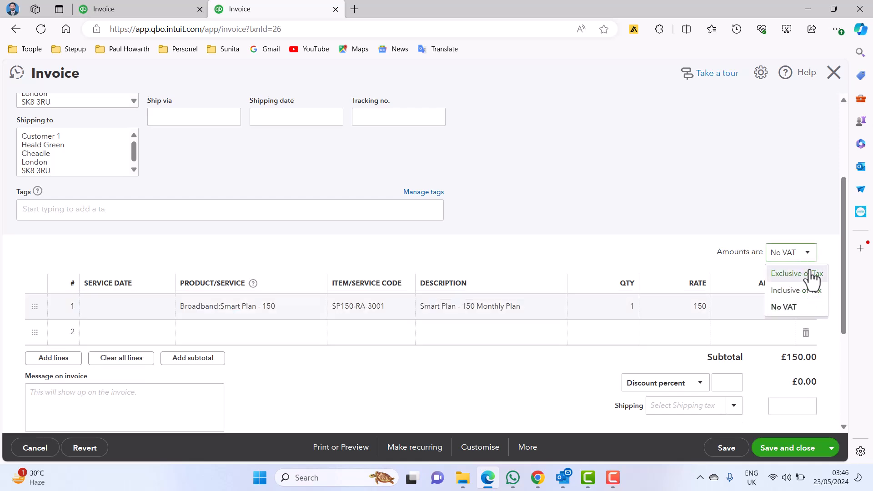
pyautogui.click(812, 275)
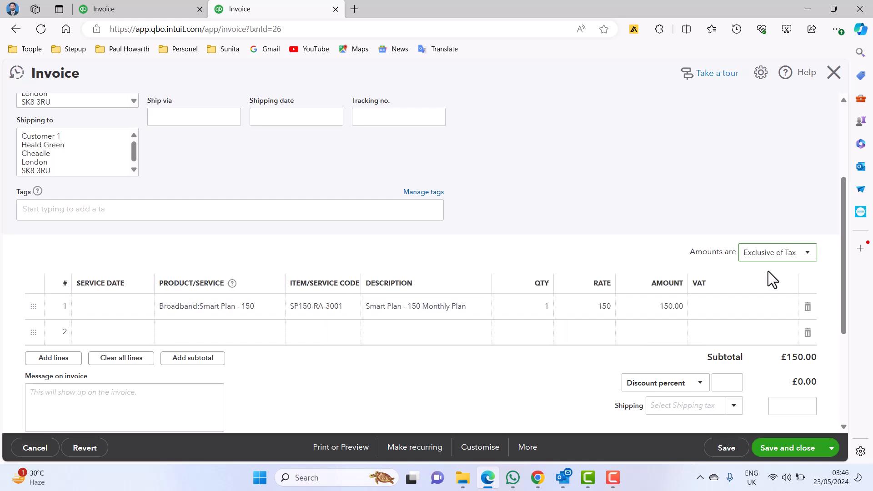
pyautogui.click(727, 310)
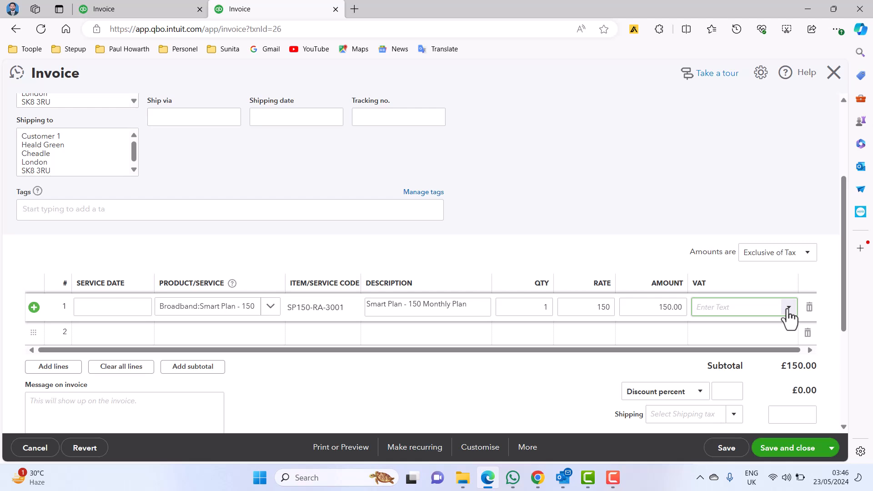
pyautogui.click(788, 308)
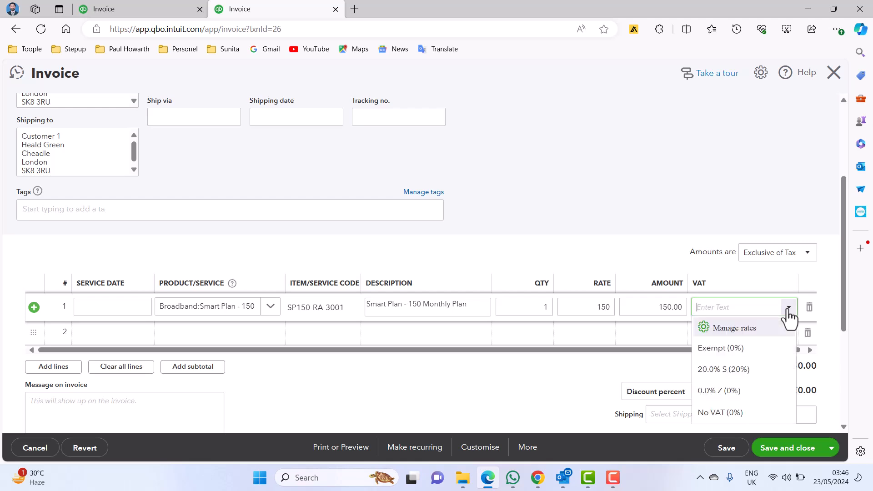
pyautogui.click(749, 370)
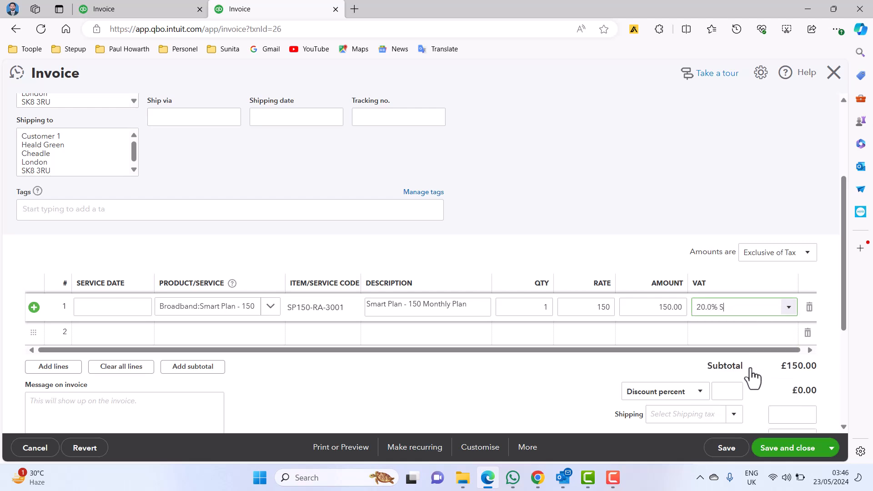
pyautogui.click(572, 375)
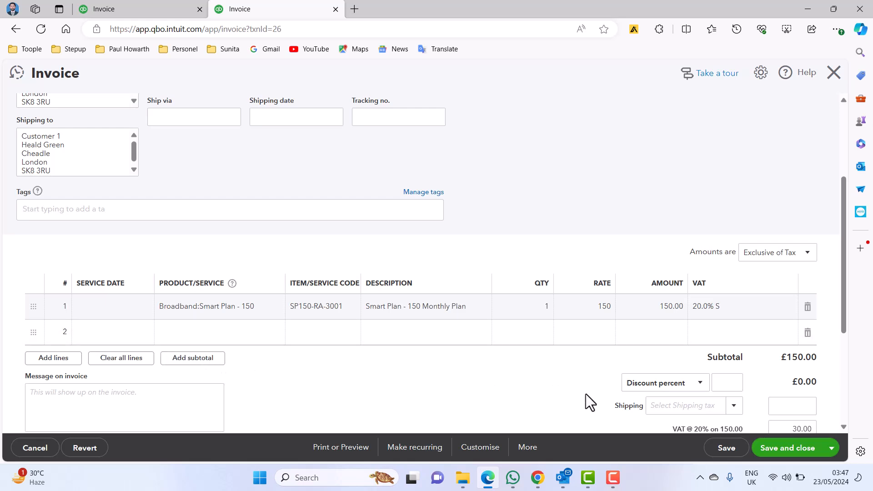
# Check the invoice's details and totals, save and close it, and return to the Profit and Loss summary report.
pyautogui.scroll(-1, 586, 394)
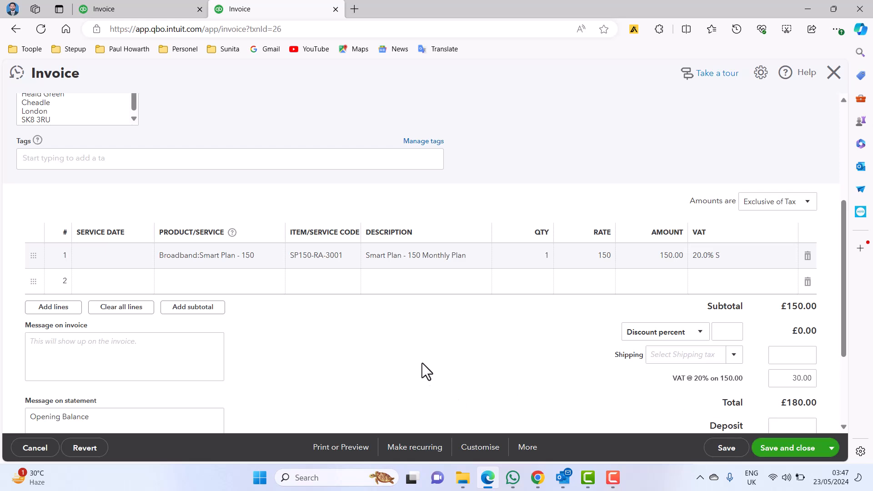
pyautogui.scroll(3, 423, 359)
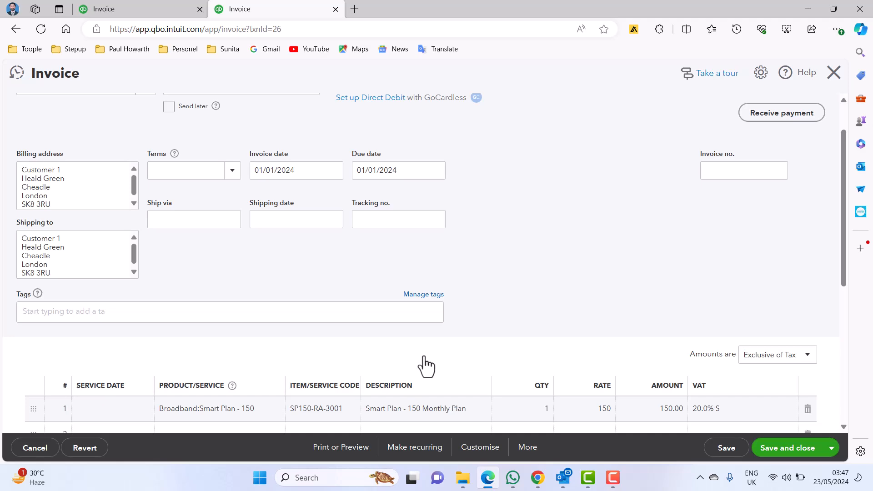
pyautogui.scroll(1, 501, 306)
pyautogui.scroll(-3, 502, 305)
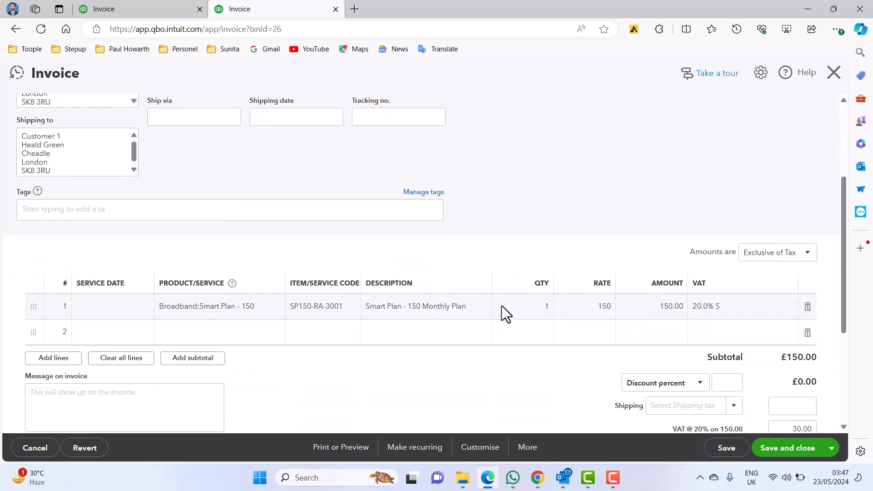
pyautogui.scroll(-2, 502, 306)
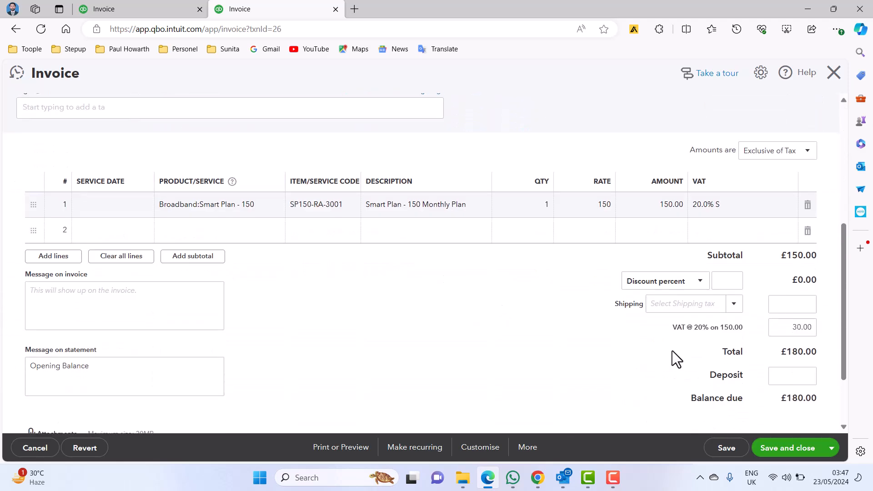
pyautogui.click(780, 449)
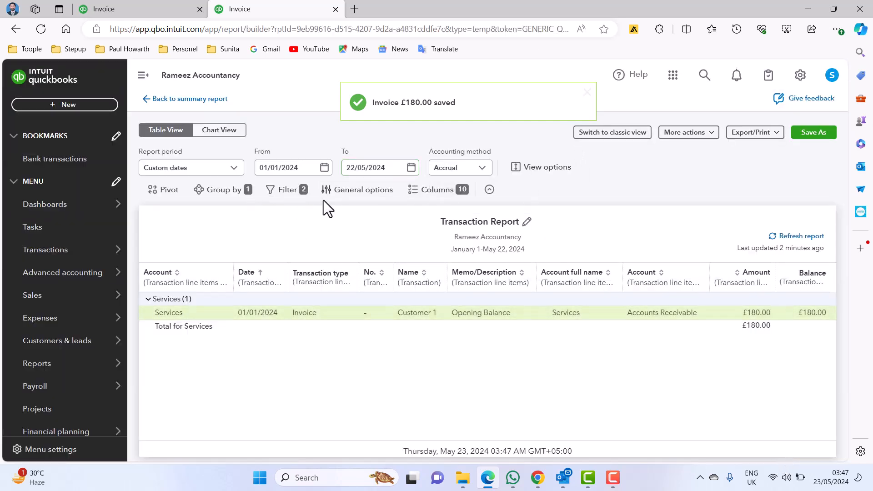
pyautogui.click(204, 101)
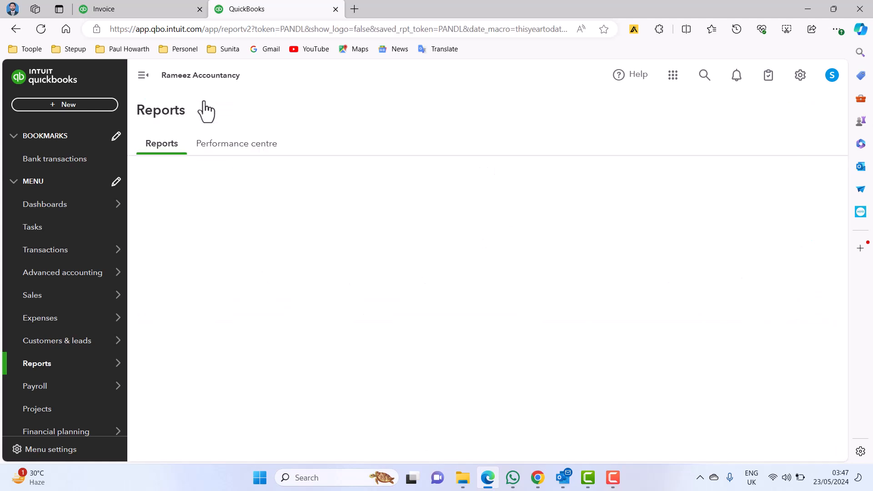